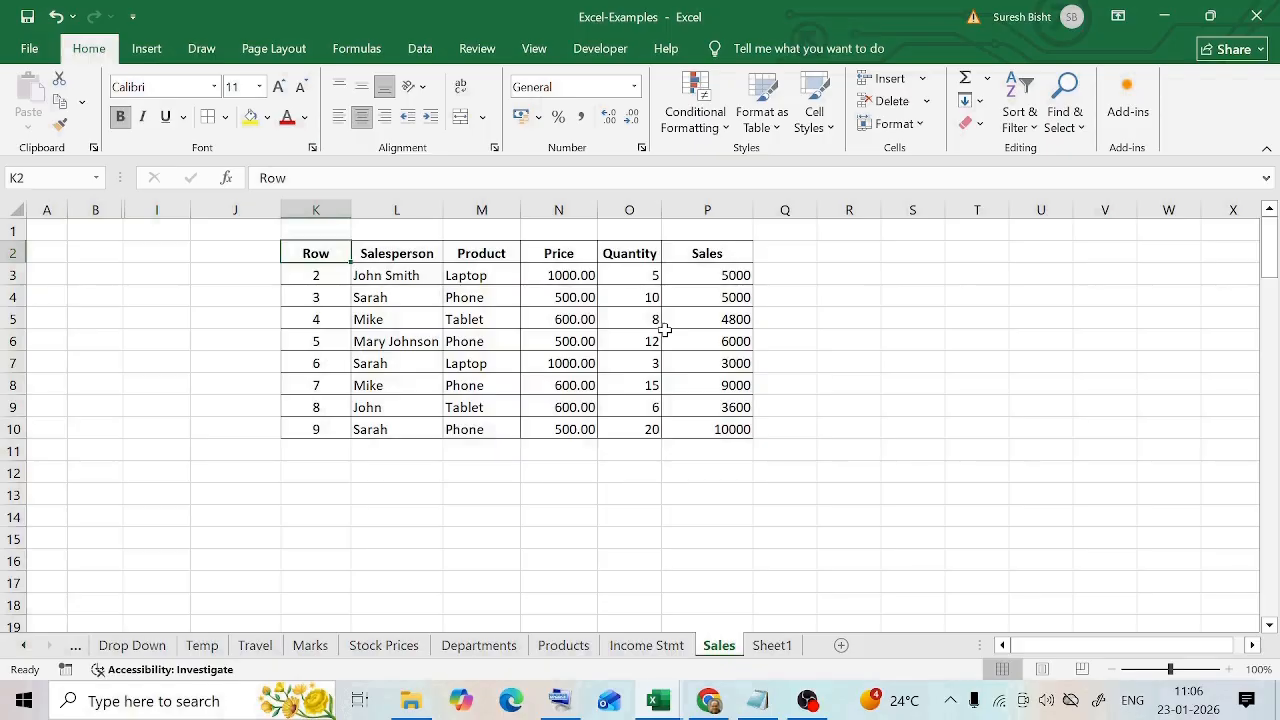
# Step: Insert a new worksheet after the Sales sheet and rename it "Sheet name"
pyautogui.click(707, 407)
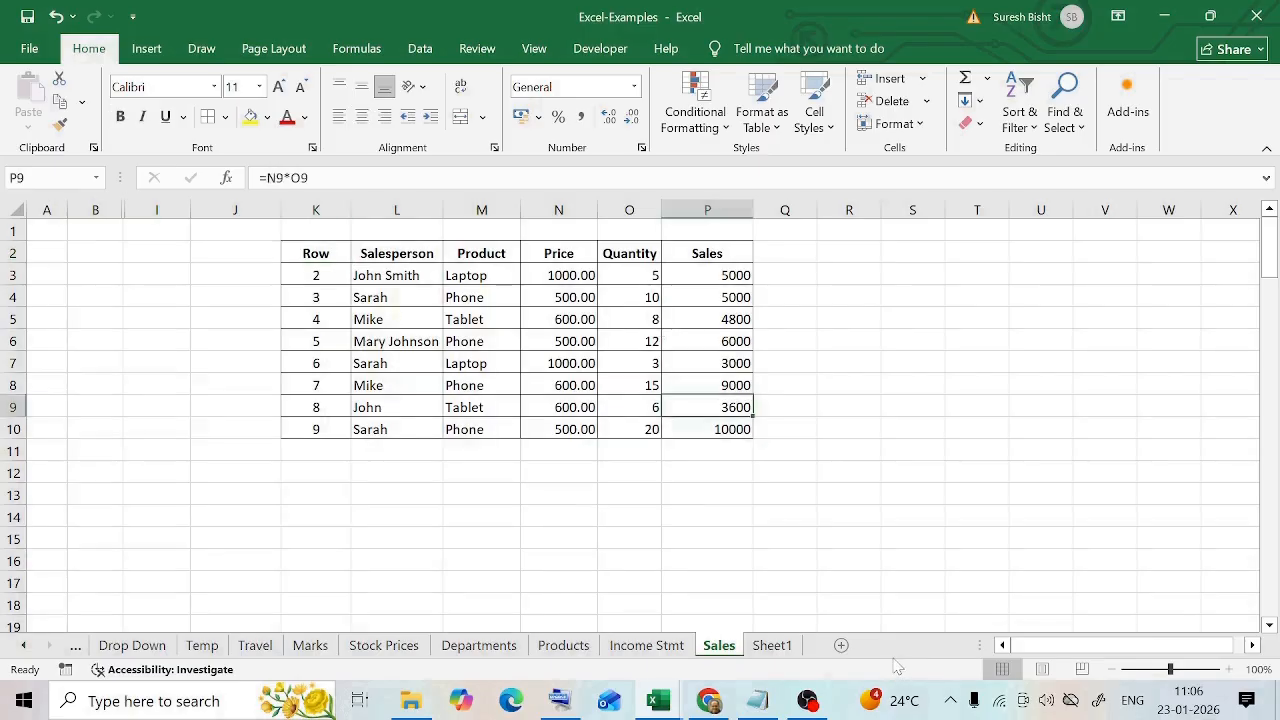
pyautogui.click(841, 646)
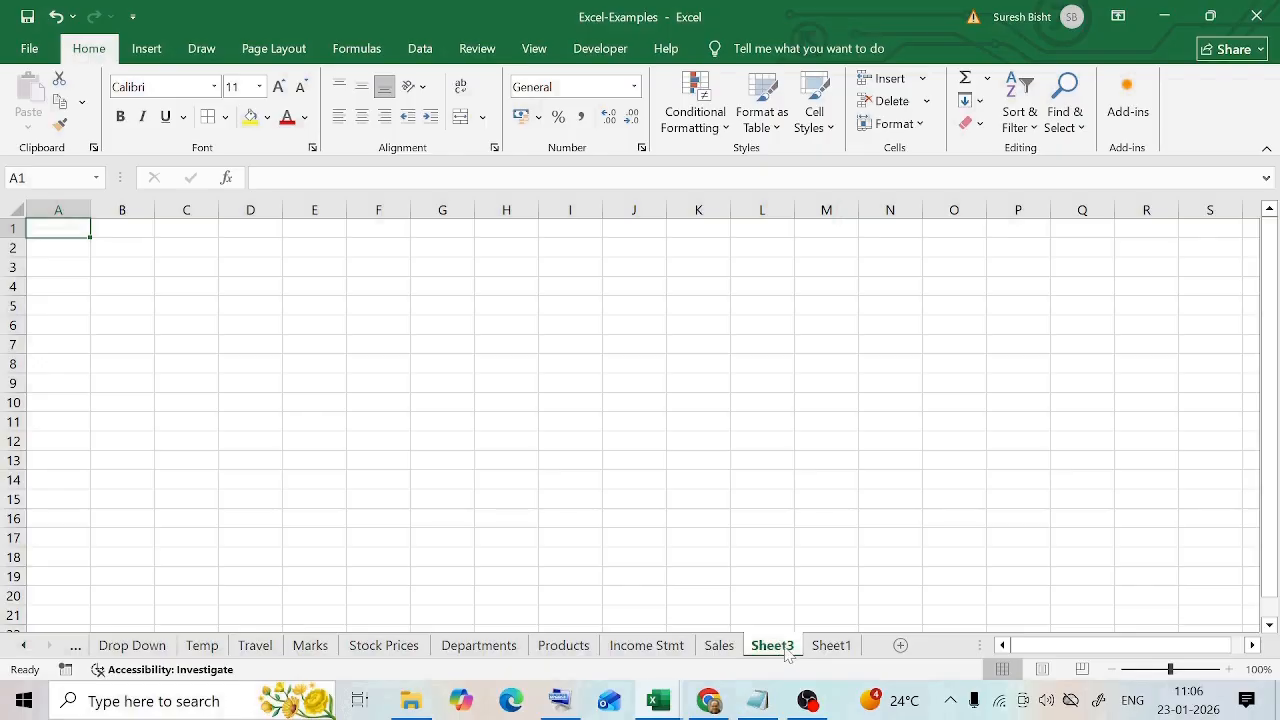
pyautogui.moveTo(788, 652); pyautogui.dragTo(850, 648)
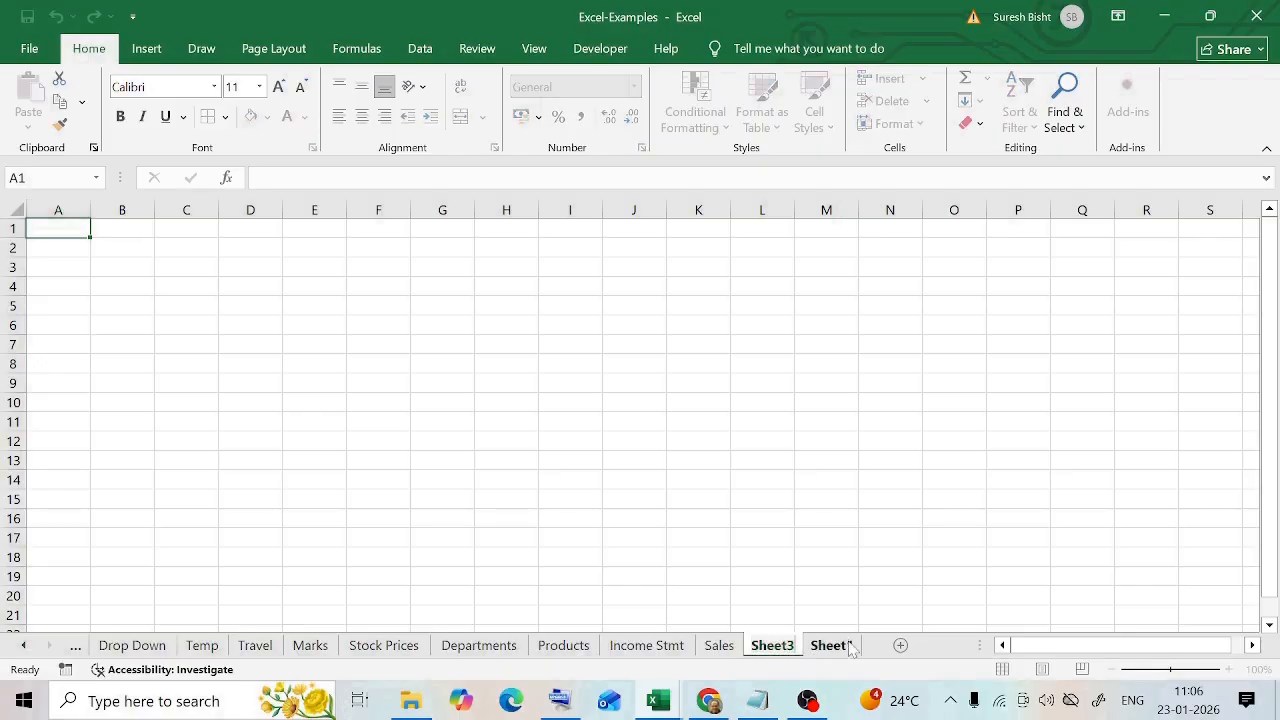
pyautogui.press('BackSpace')
pyautogui.write('name')
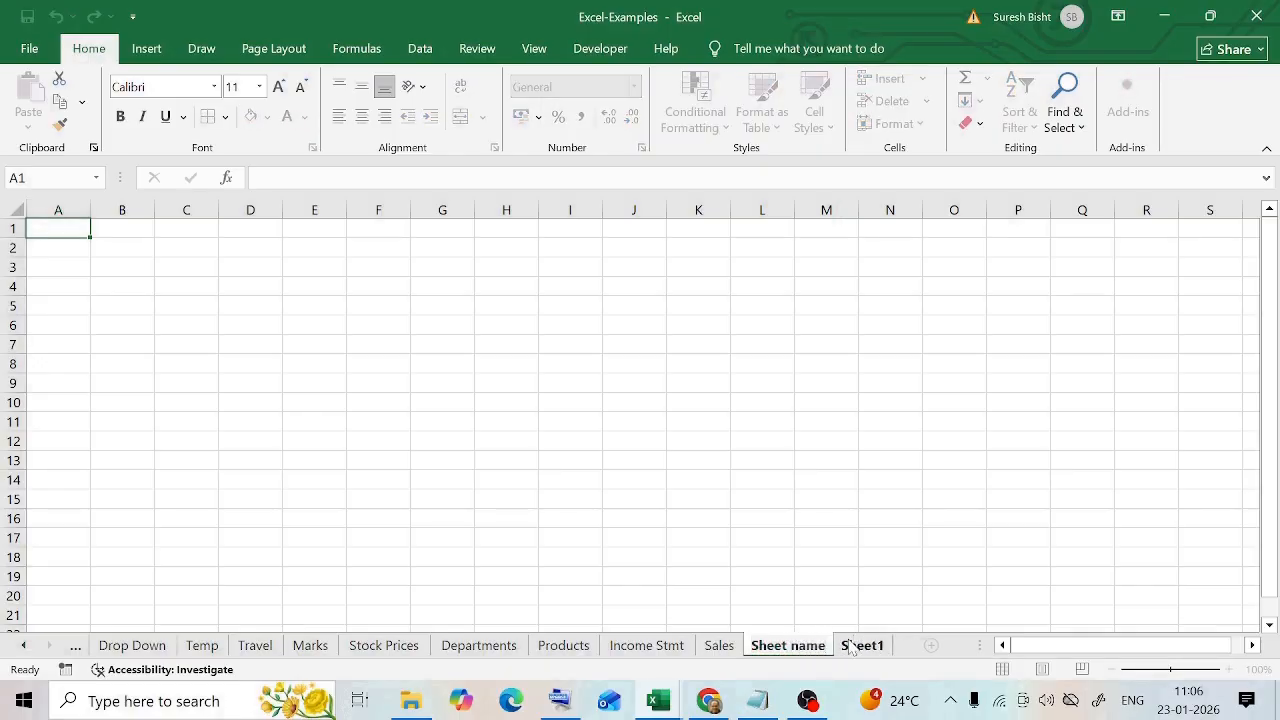
pyautogui.press('Return')
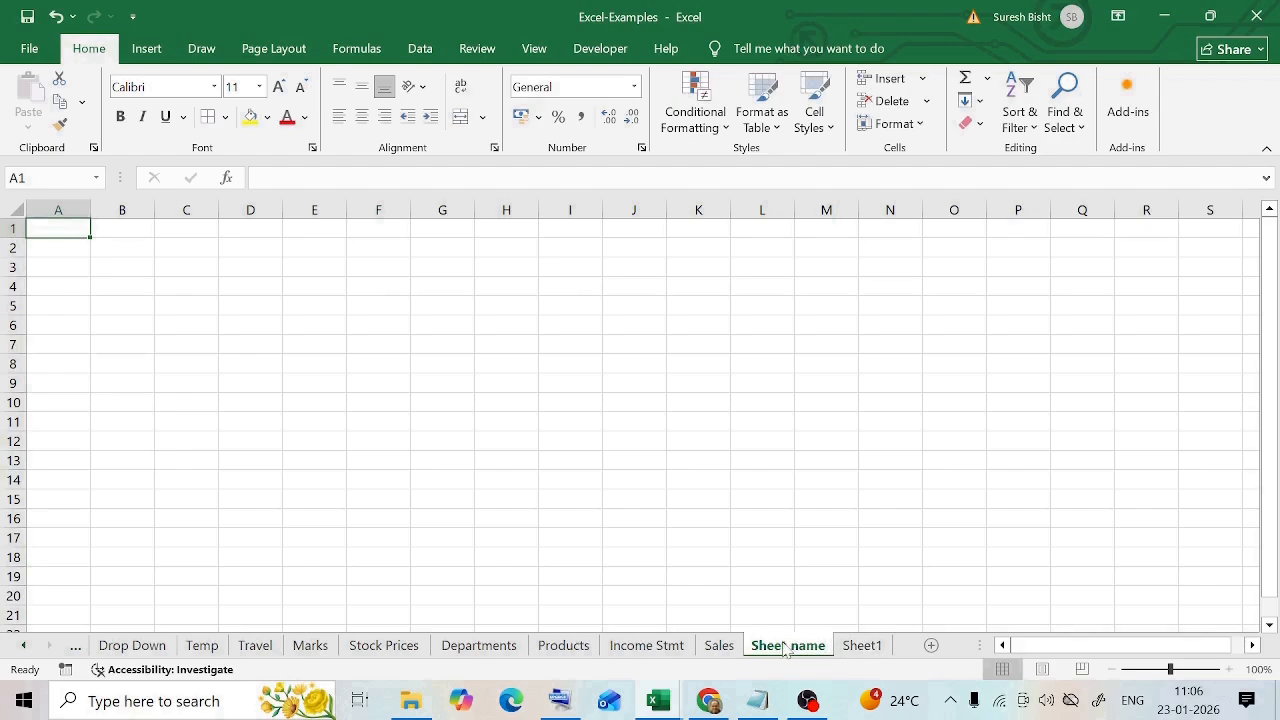
# Step: Hide the "Sheet name" worksheet
pyautogui.moveTo(785, 648); pyautogui.dragTo(853, 657)
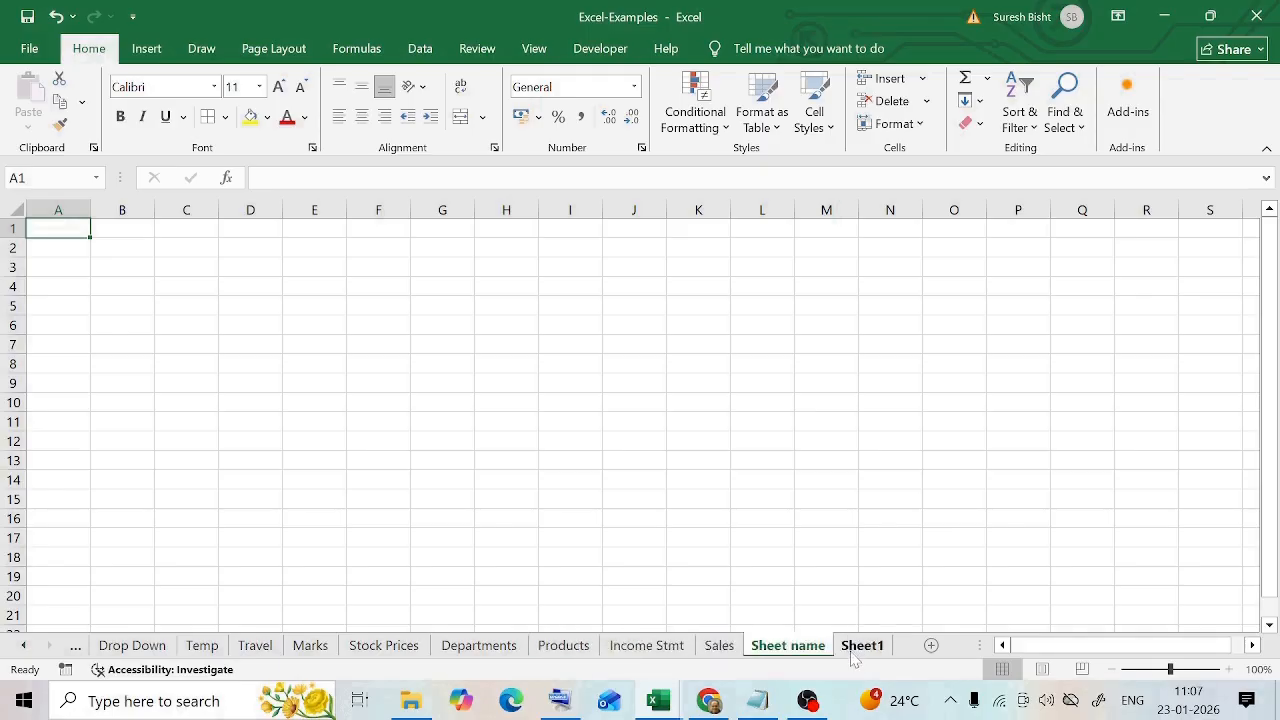
pyautogui.rightClick(785, 648)
pyautogui.press('Escape')
pyautogui.rightClick(811, 653)
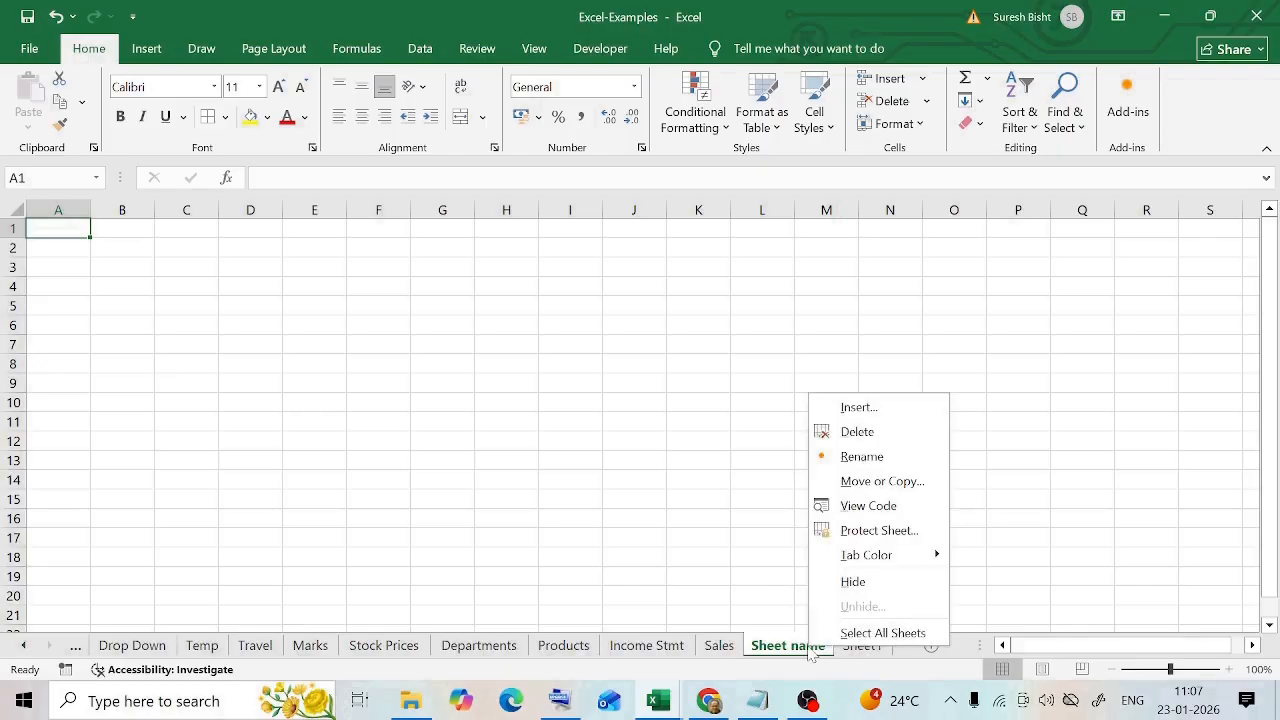
pyautogui.click(853, 582)
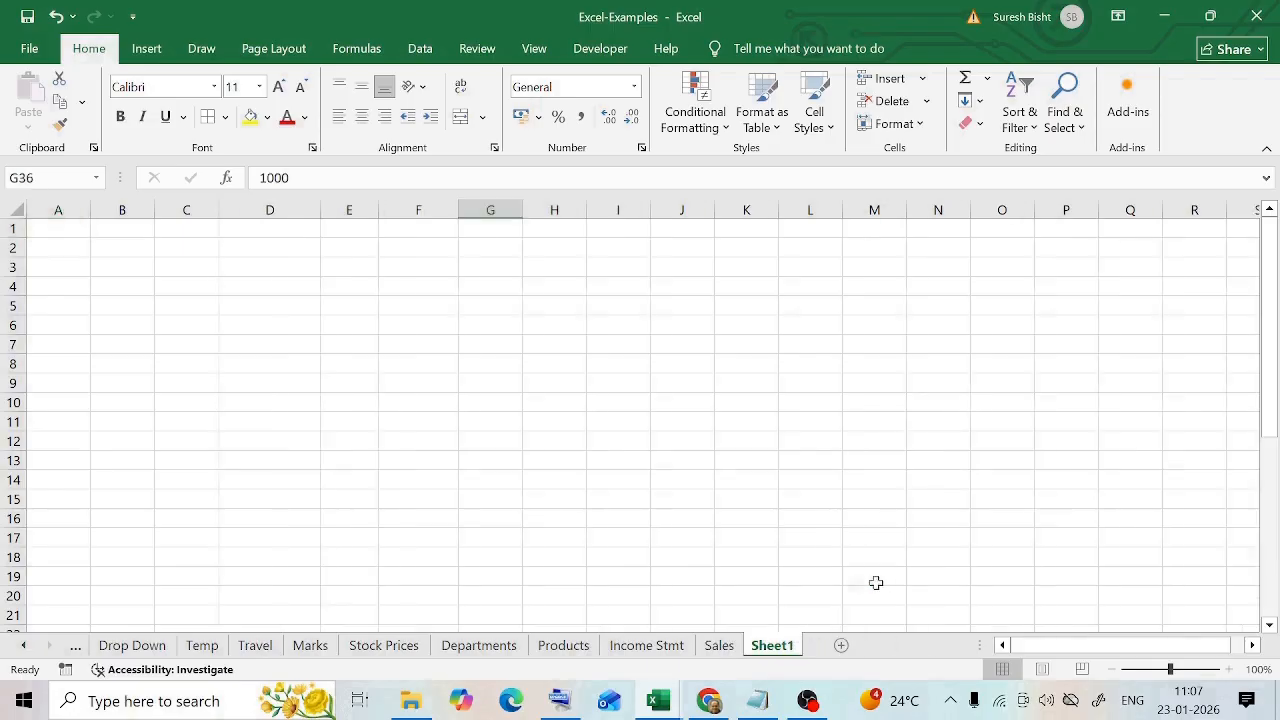
# Step: Unhide the "Sheet name" worksheet and select cell N10 on it
pyautogui.rightClick(775, 652)
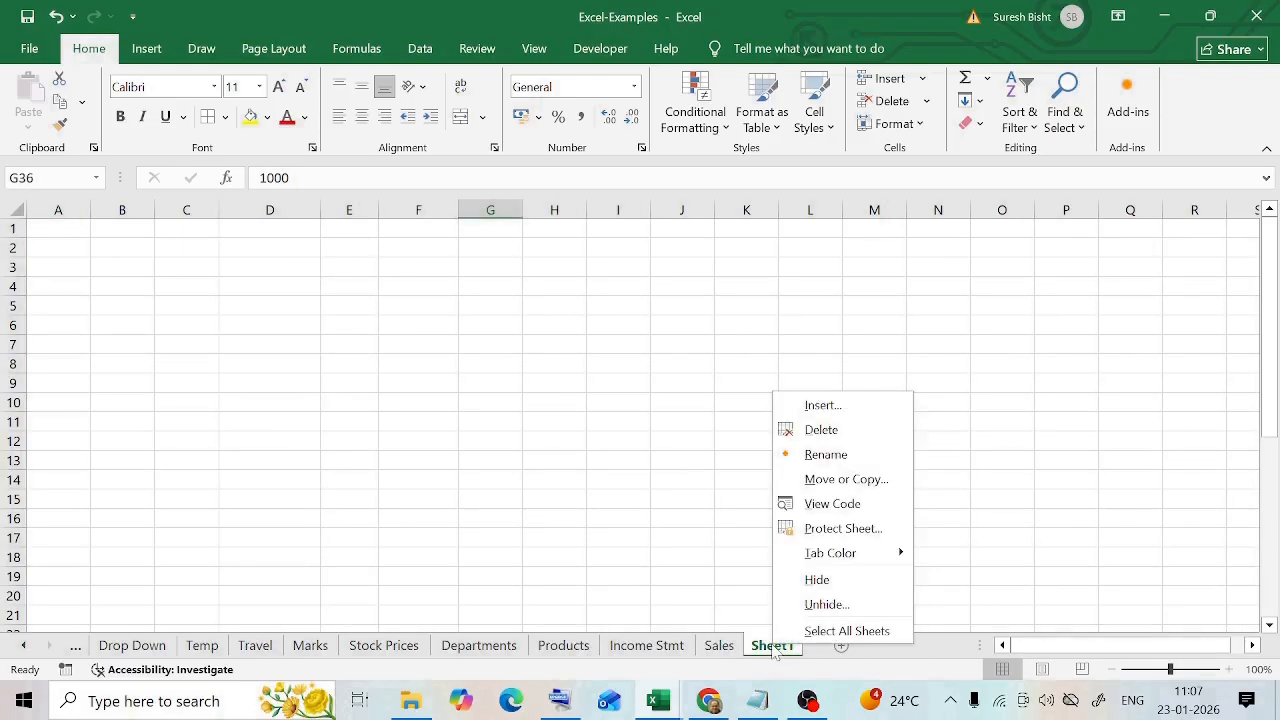
pyautogui.click(860, 605)
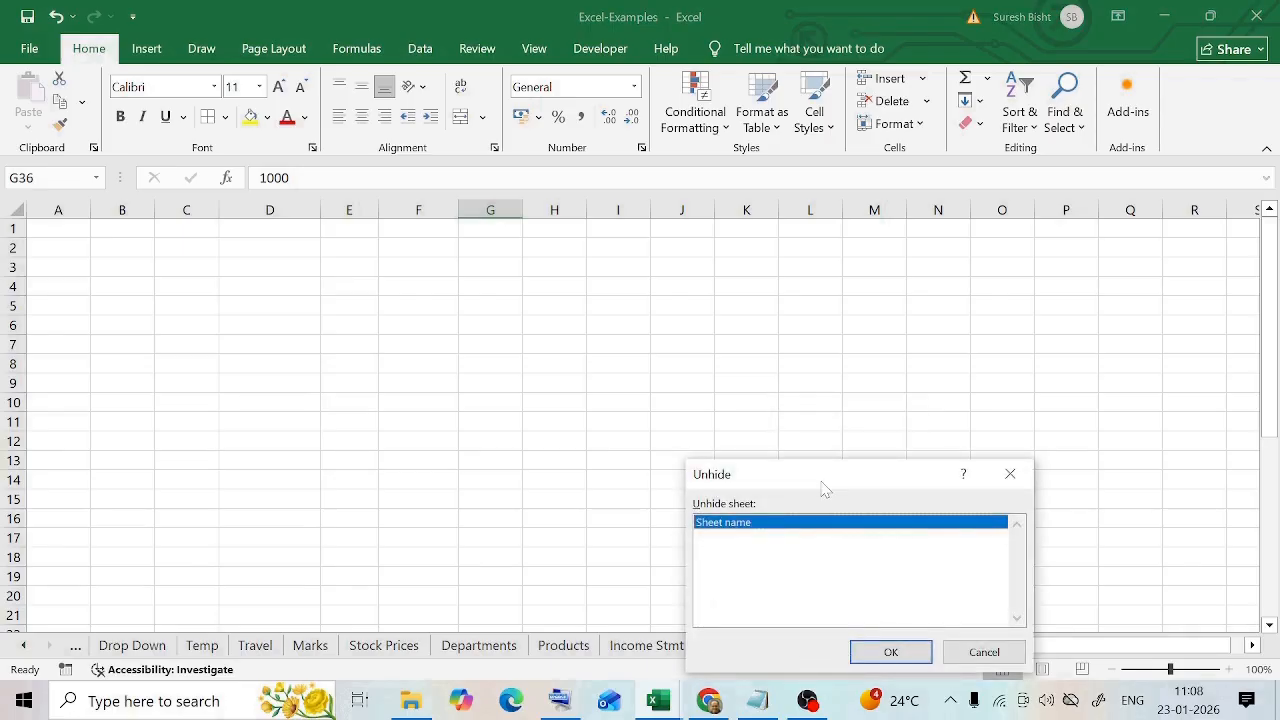
pyautogui.moveTo(825, 483); pyautogui.dragTo(679, 328)
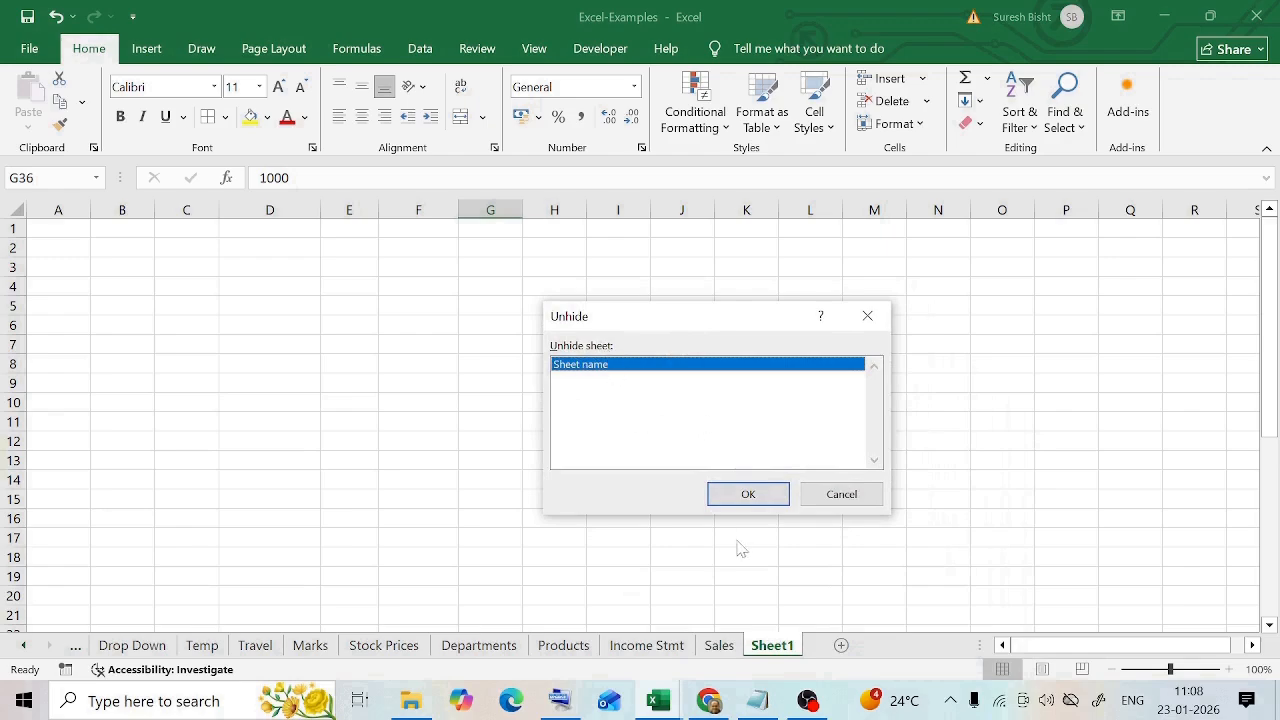
pyautogui.click(748, 494)
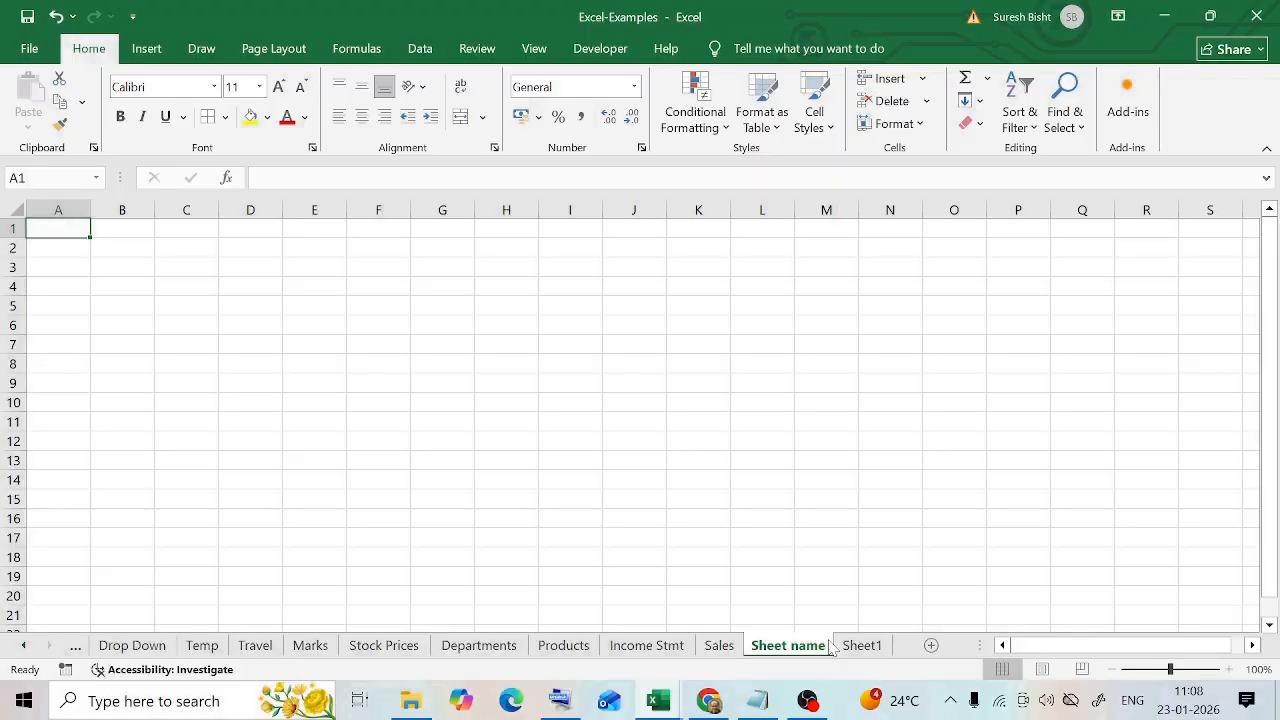
pyautogui.click(890, 403)
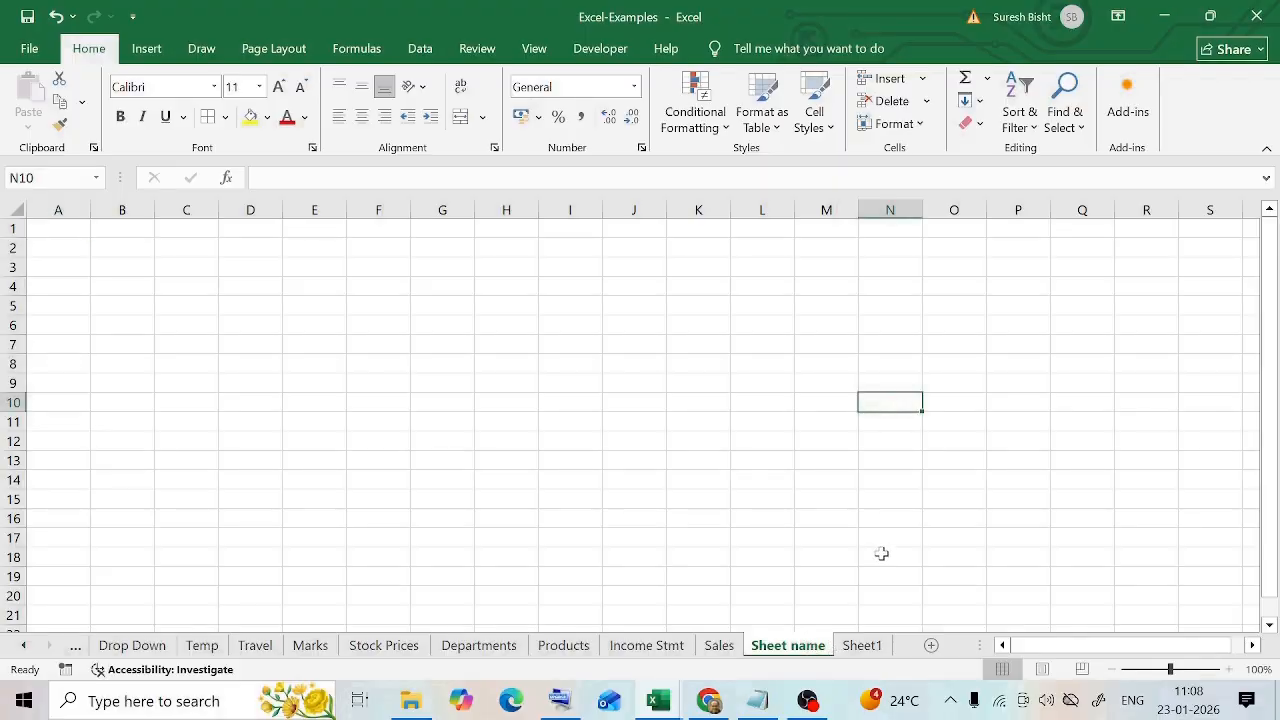
# Step: Permanently delete the "Sheet name" worksheet from the workbook
pyautogui.rightClick(790, 647)
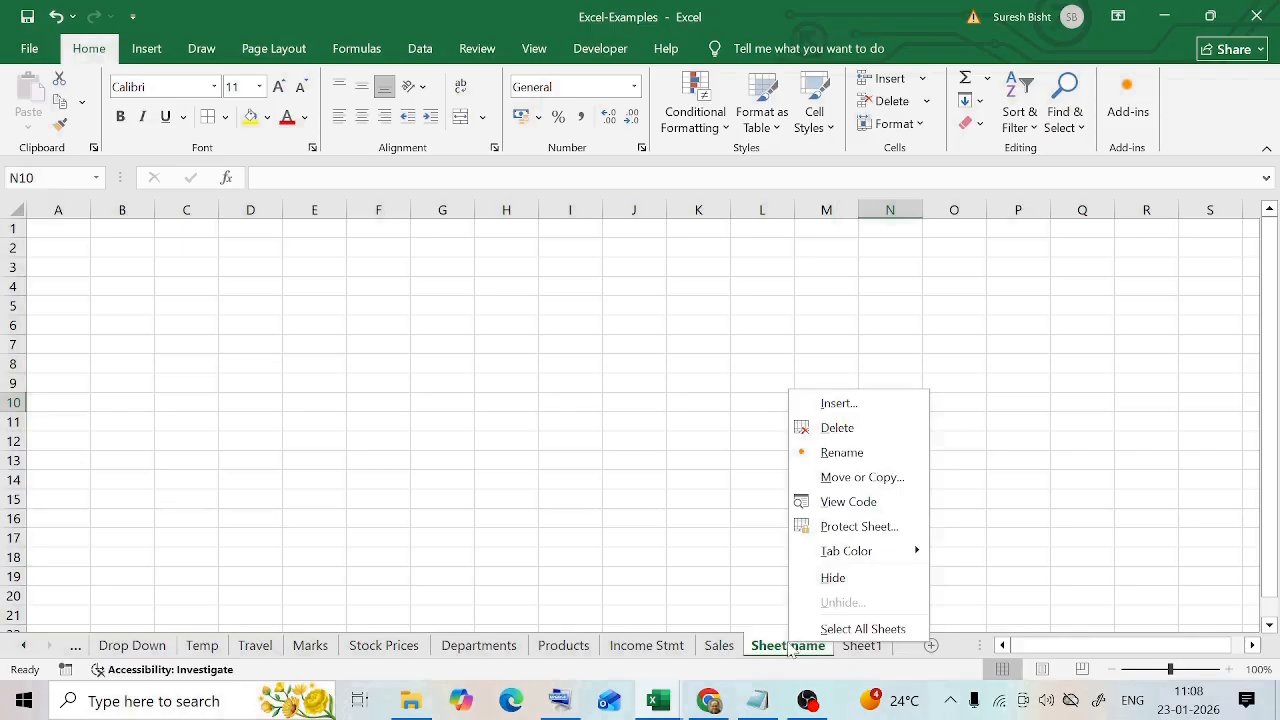
pyautogui.click(862, 432)
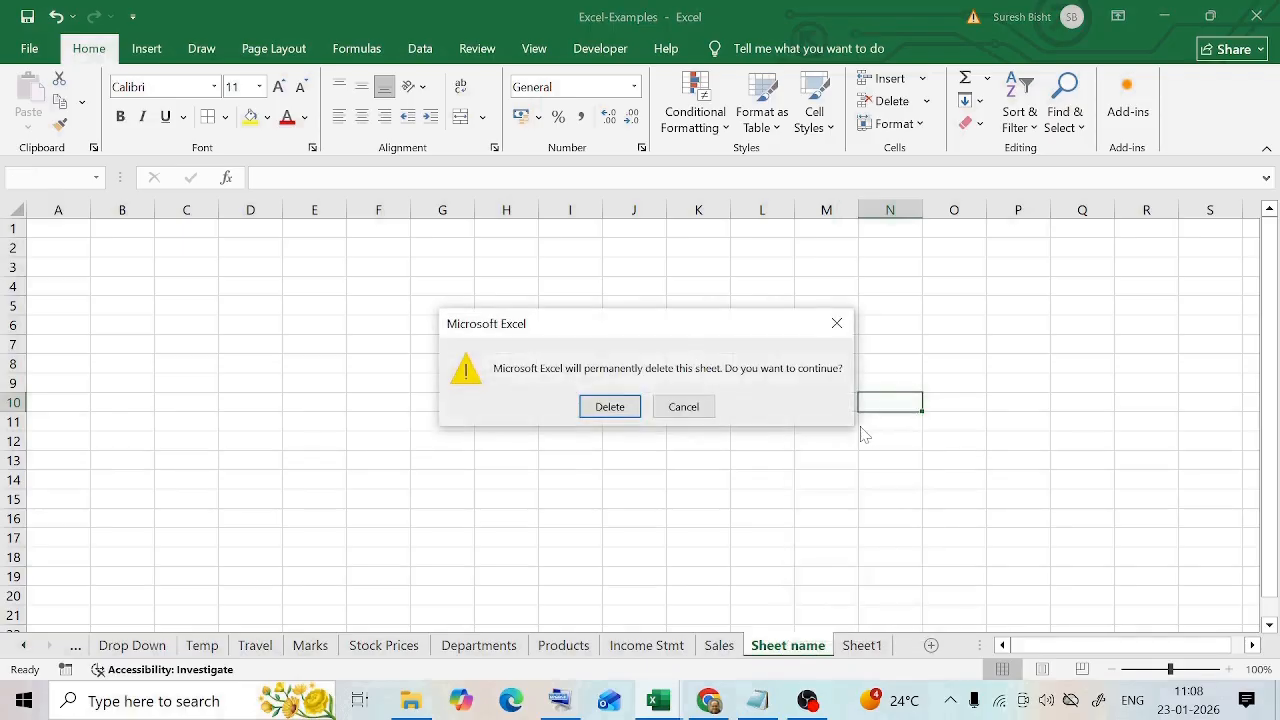
pyautogui.click(610, 407)
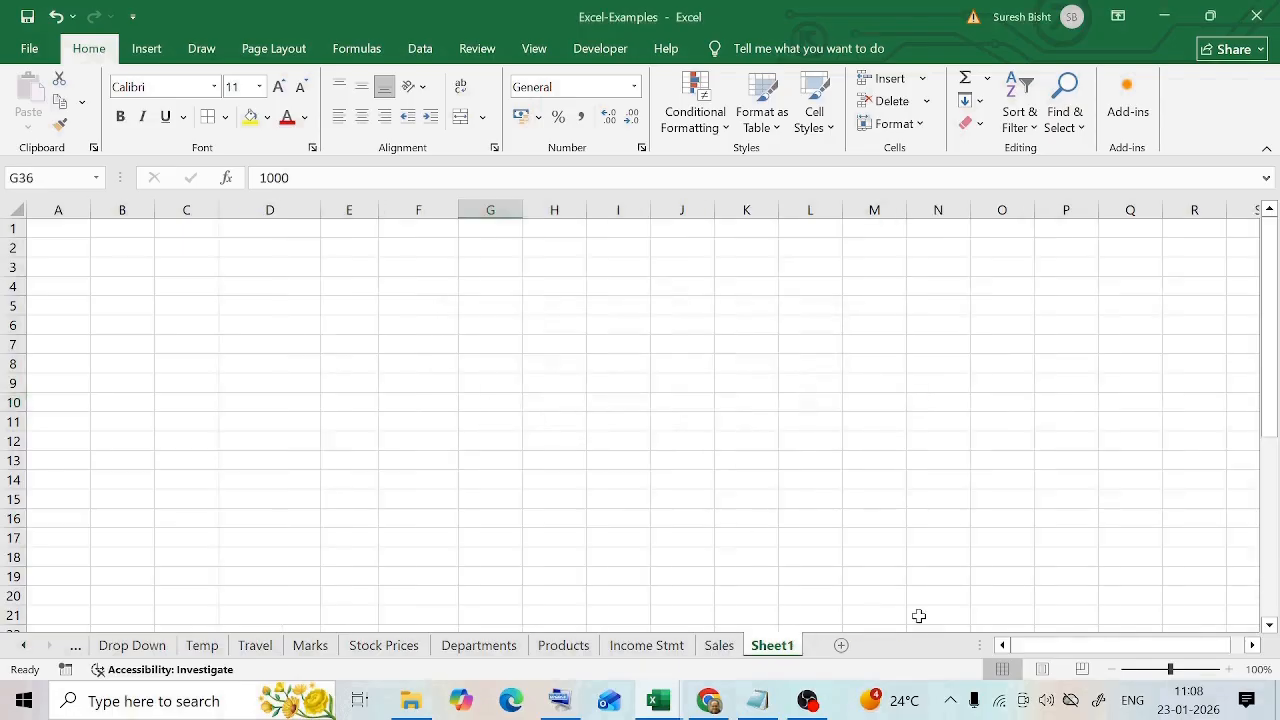
# Step: Move the Sales worksheet to the end of the Excel-Examples.xlsx workbook with Move or Copy, without creating a copy
pyautogui.click(717, 647)
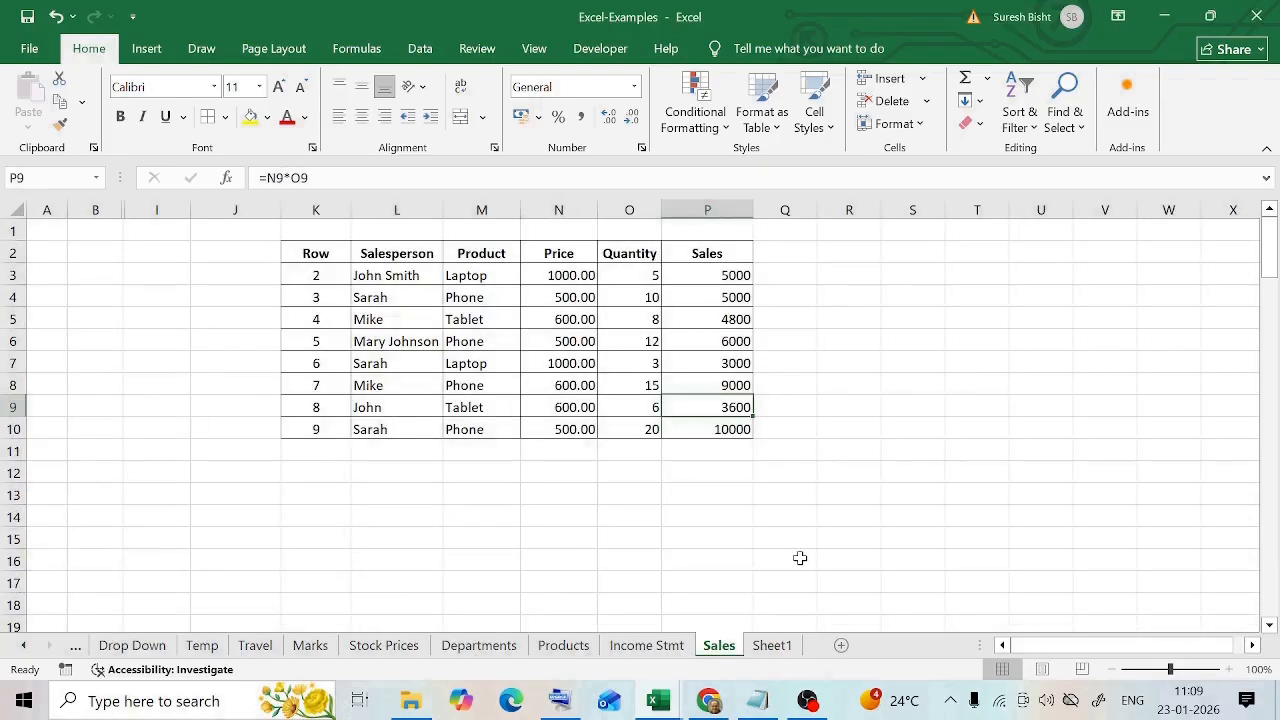
pyautogui.rightClick(722, 648)
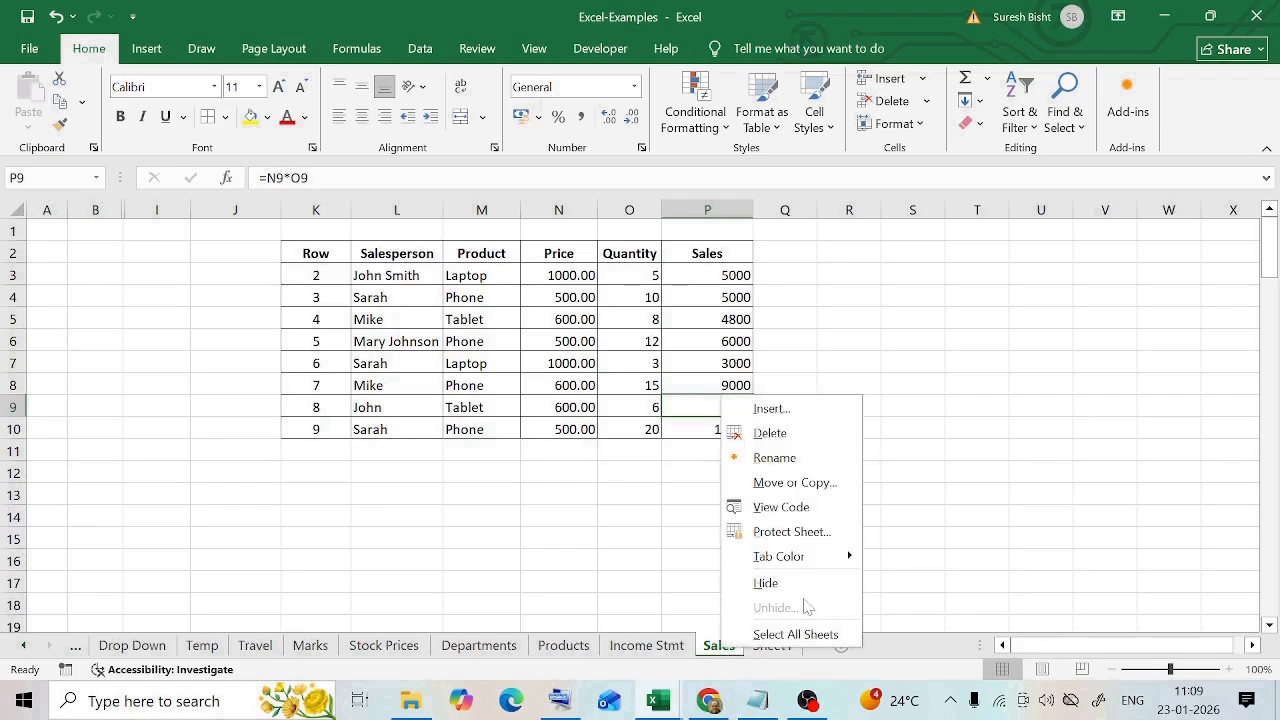
pyautogui.click(795, 483)
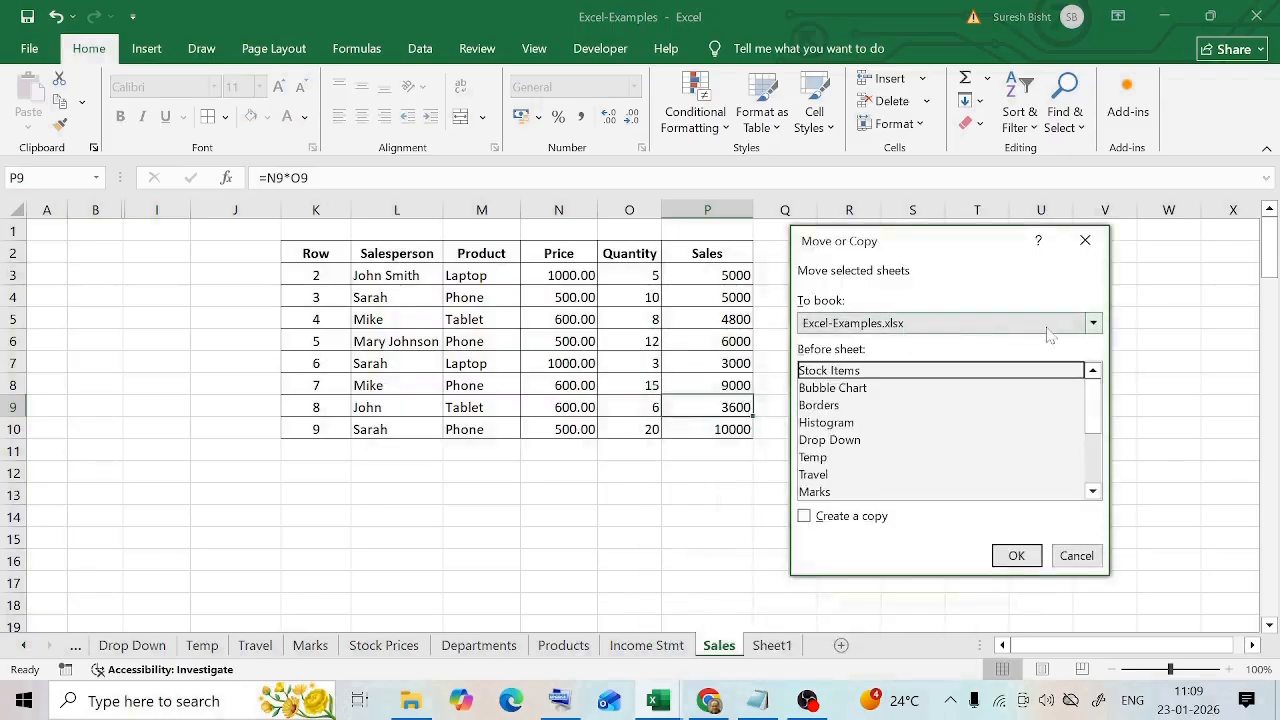
pyautogui.click(1093, 323)
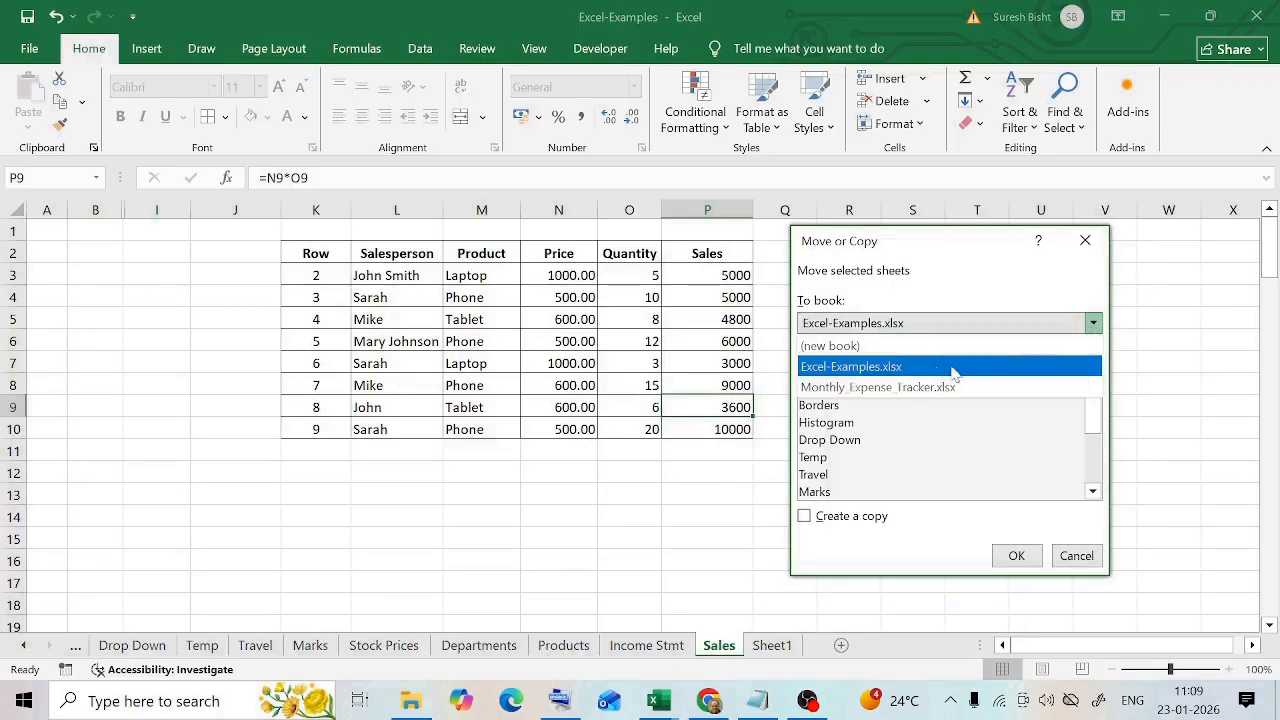
pyautogui.click(1093, 323)
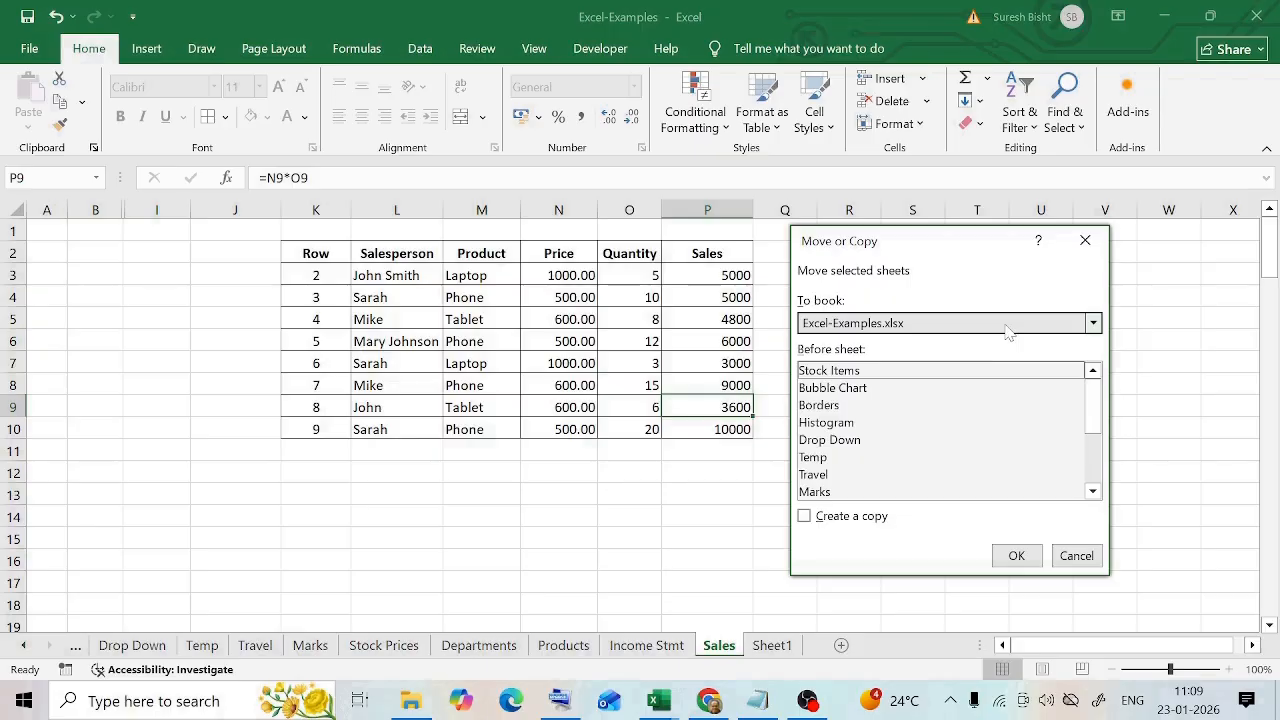
pyautogui.moveTo(1095, 405)
pyautogui.mouseDown()
pyautogui.moveTo(1095, 458)
pyautogui.moveTo(1095, 405)
pyautogui.mouseUp()
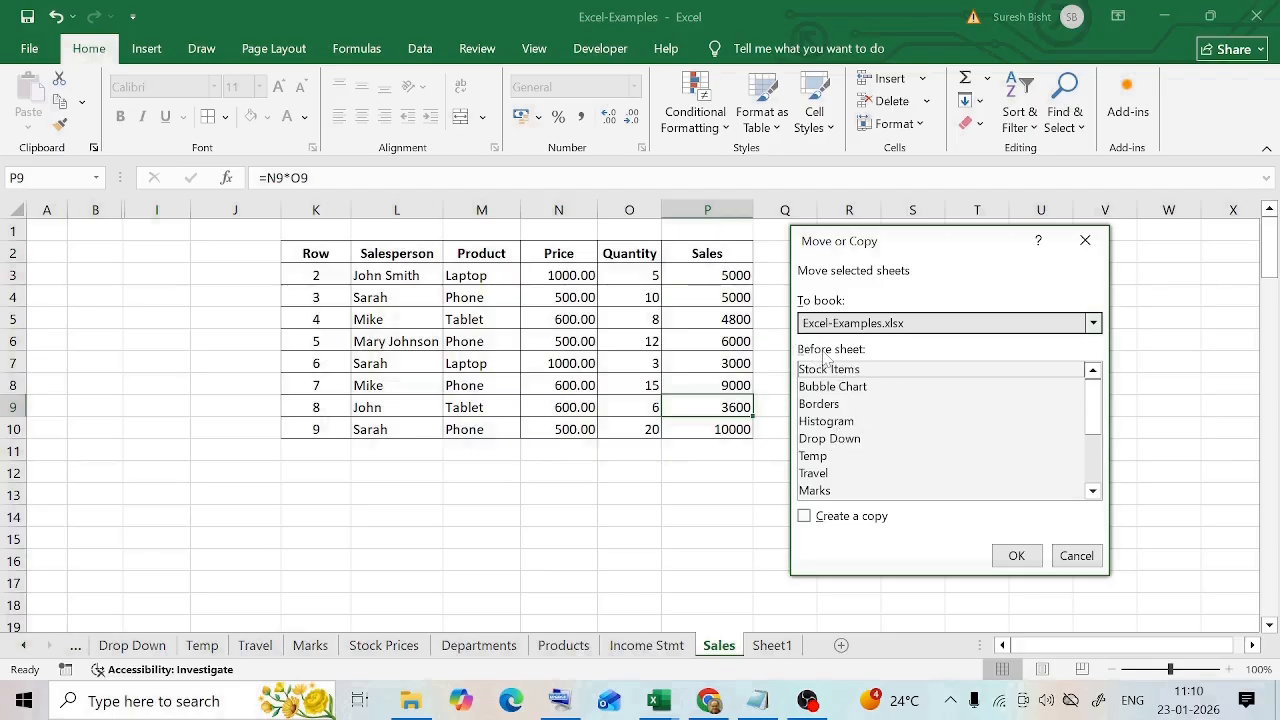
pyautogui.scroll(-3, 835, 380)
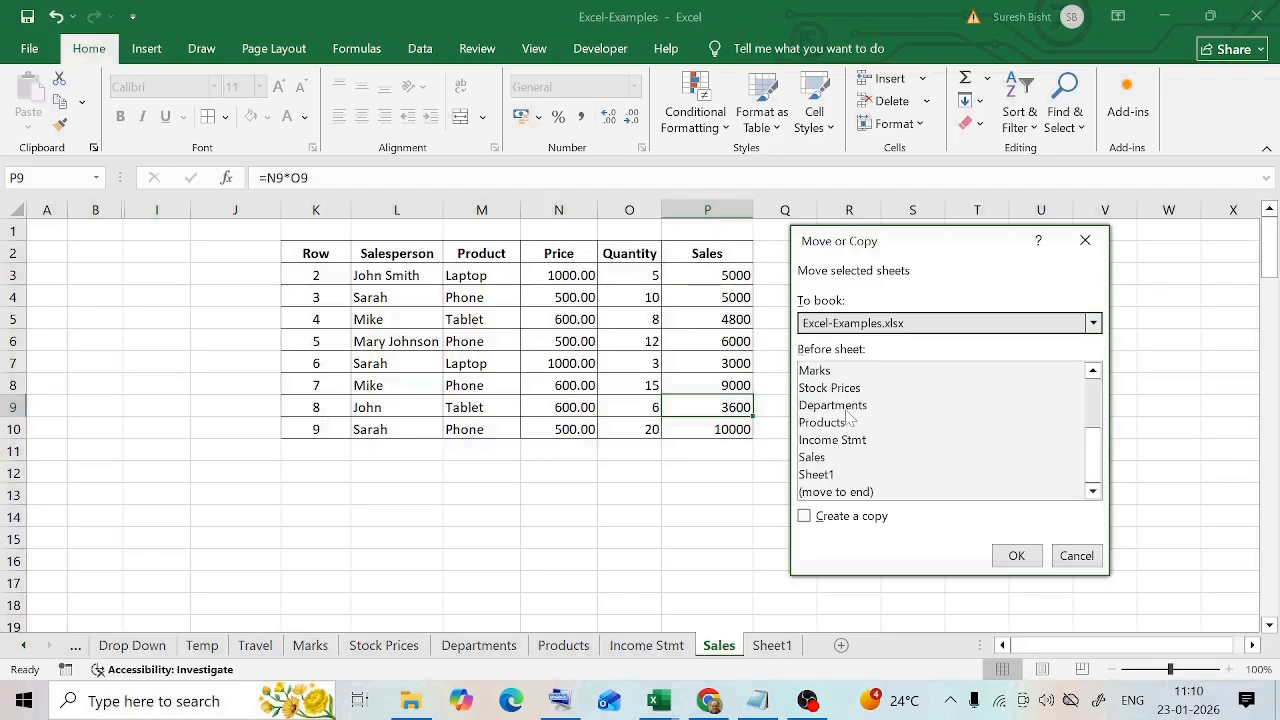
pyautogui.click(829, 493)
pyautogui.click(1015, 556)
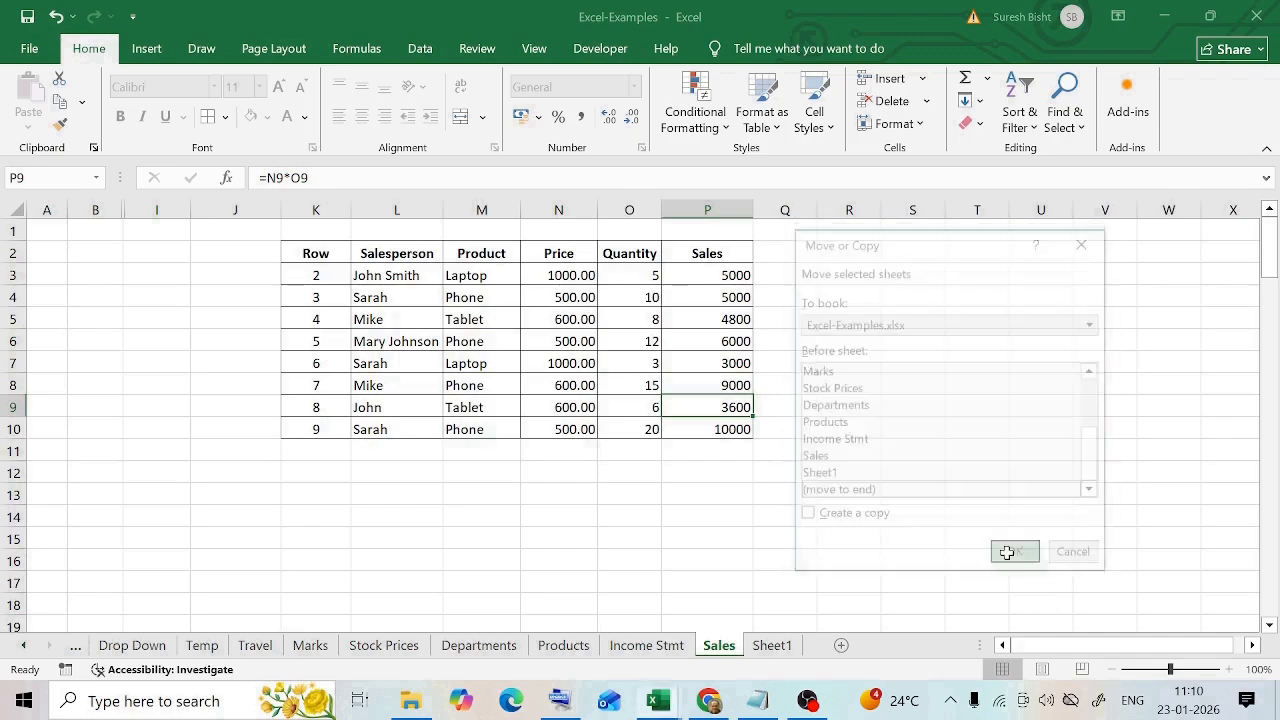
# Step: Reorder the sheet tabs so that Sales sits between Income Stmt and Sheet1
pyautogui.click(714, 648)
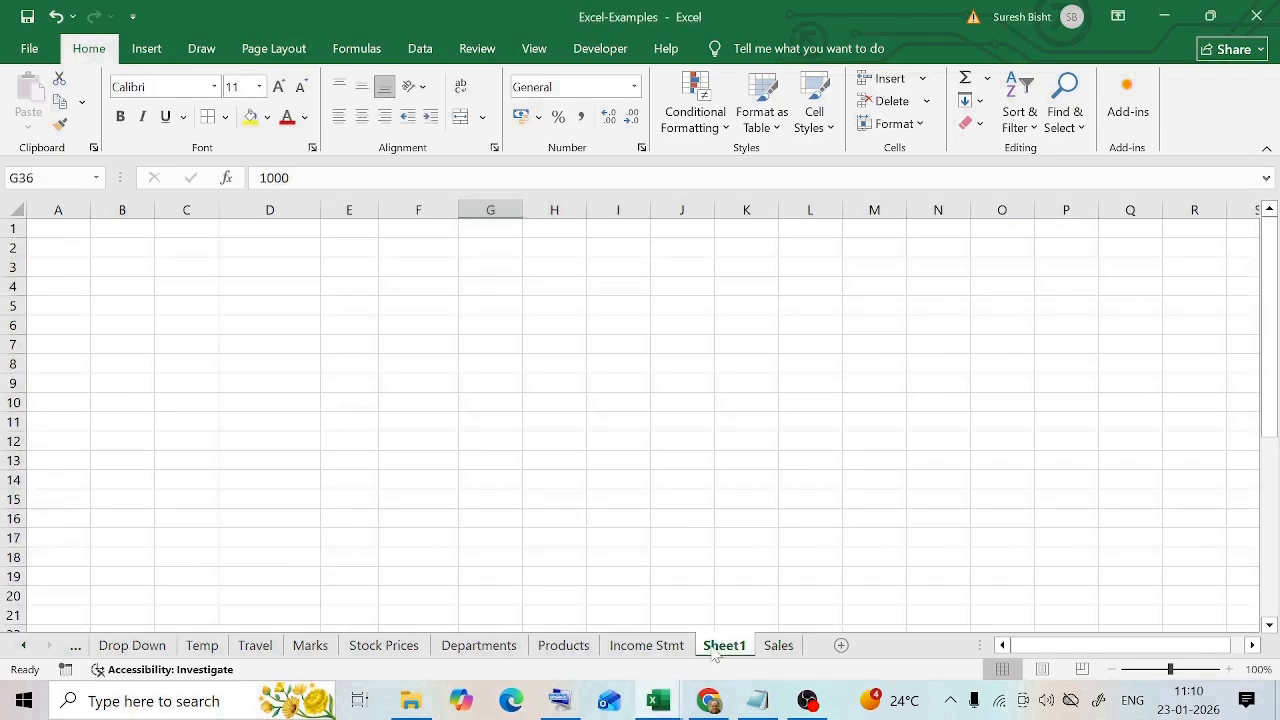
pyautogui.click(778, 648)
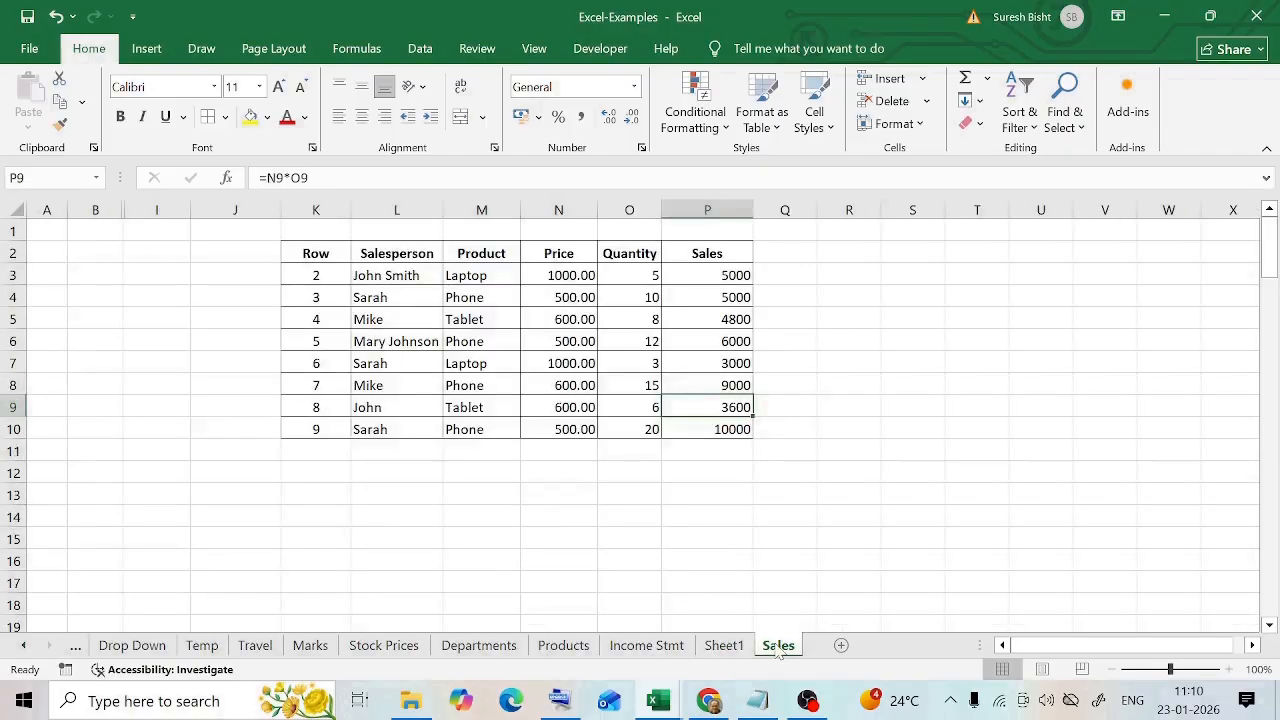
pyautogui.moveTo(778, 648); pyautogui.dragTo(716, 650)
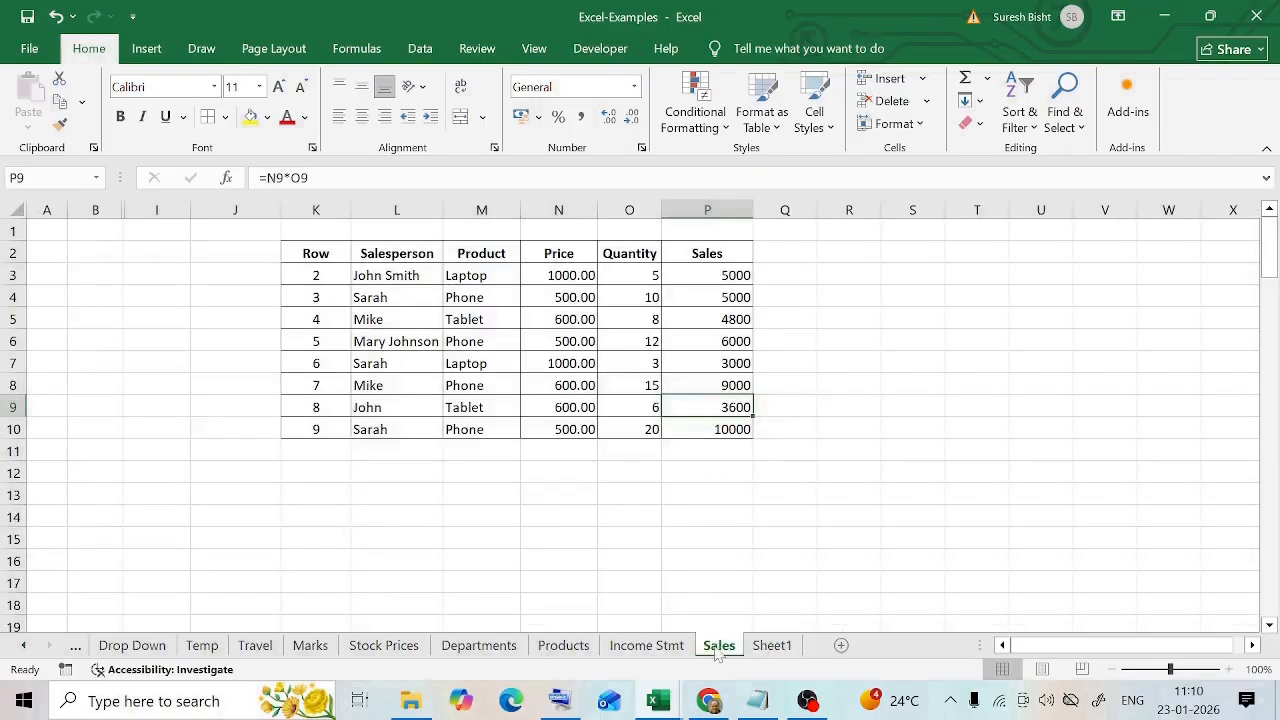
# Step: Create a copy of the Sales worksheet at the end of the Excel-Examples.xlsx workbook
pyautogui.rightClick(716, 650)
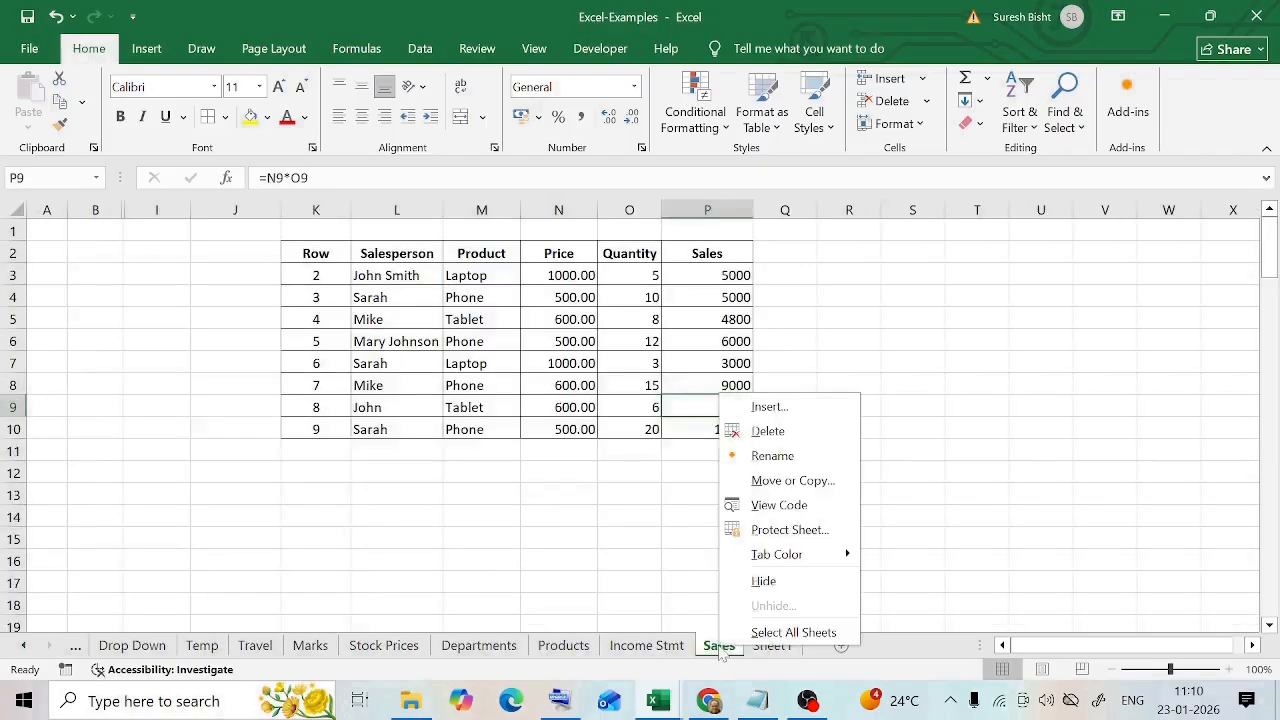
pyautogui.click(789, 481)
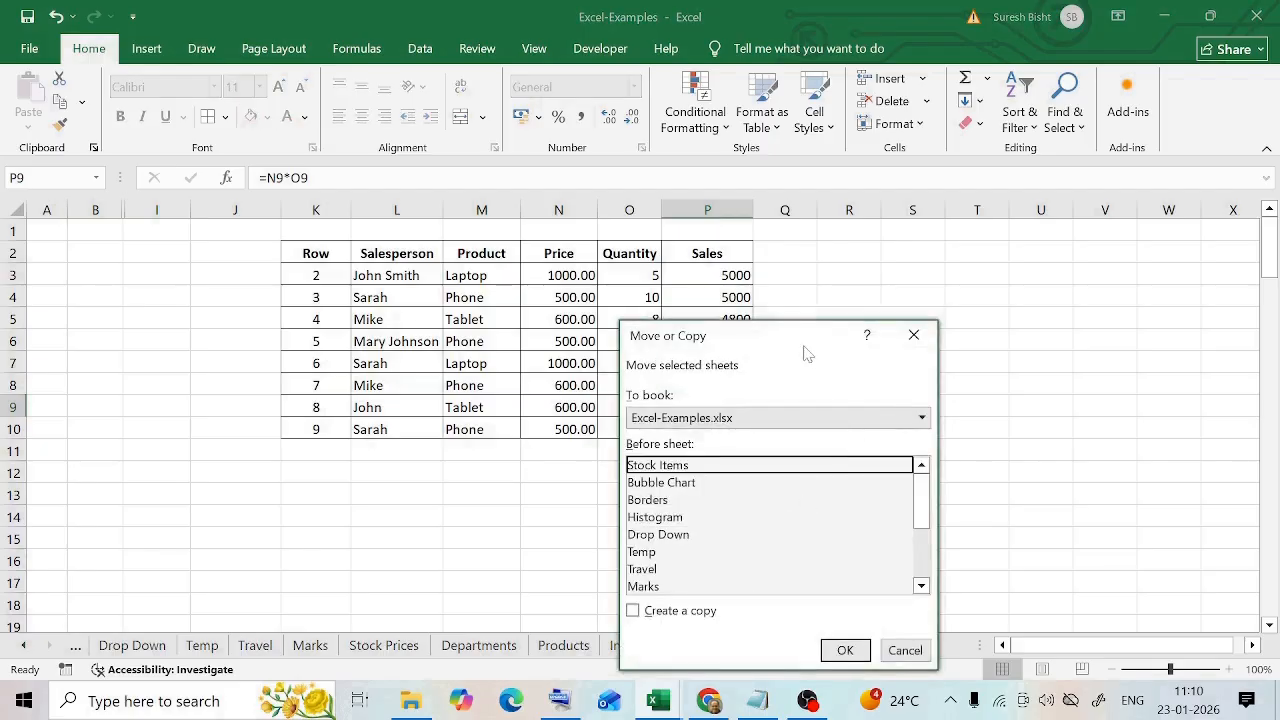
pyautogui.moveTo(800, 348); pyautogui.dragTo(880, 187)
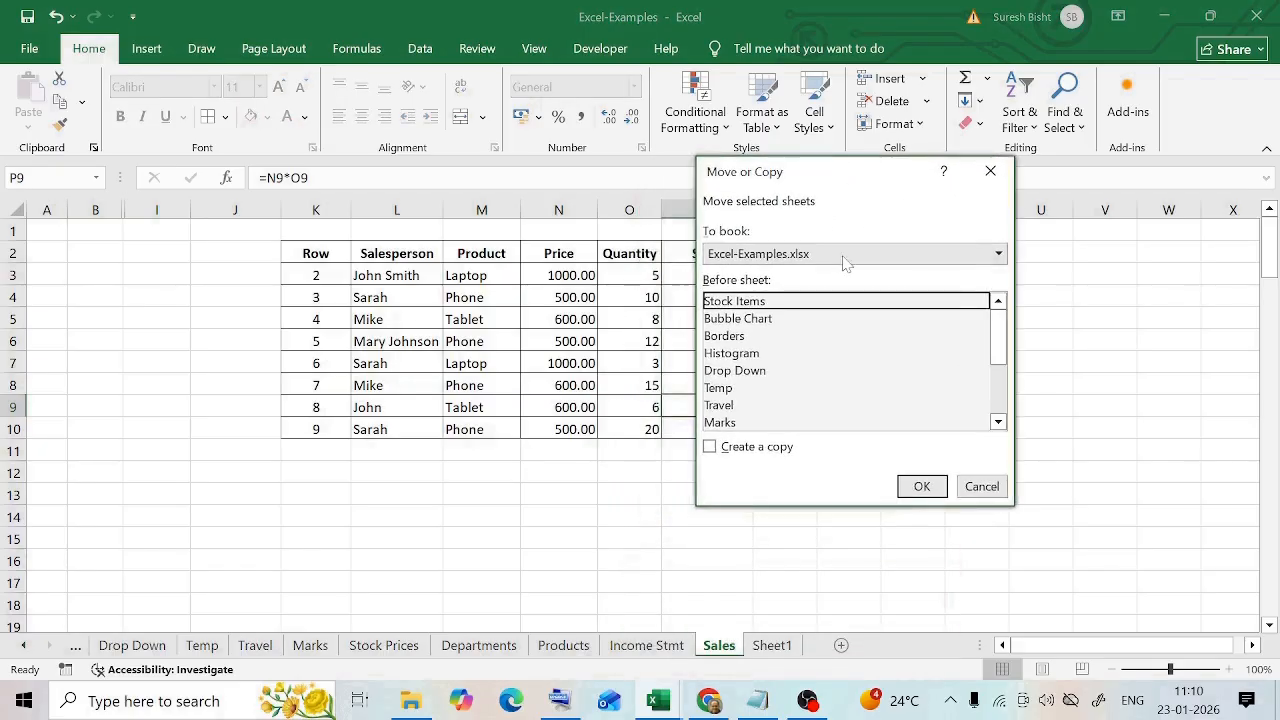
pyautogui.click(709, 448)
pyautogui.scroll(-3, 889, 403)
pyautogui.click(740, 422)
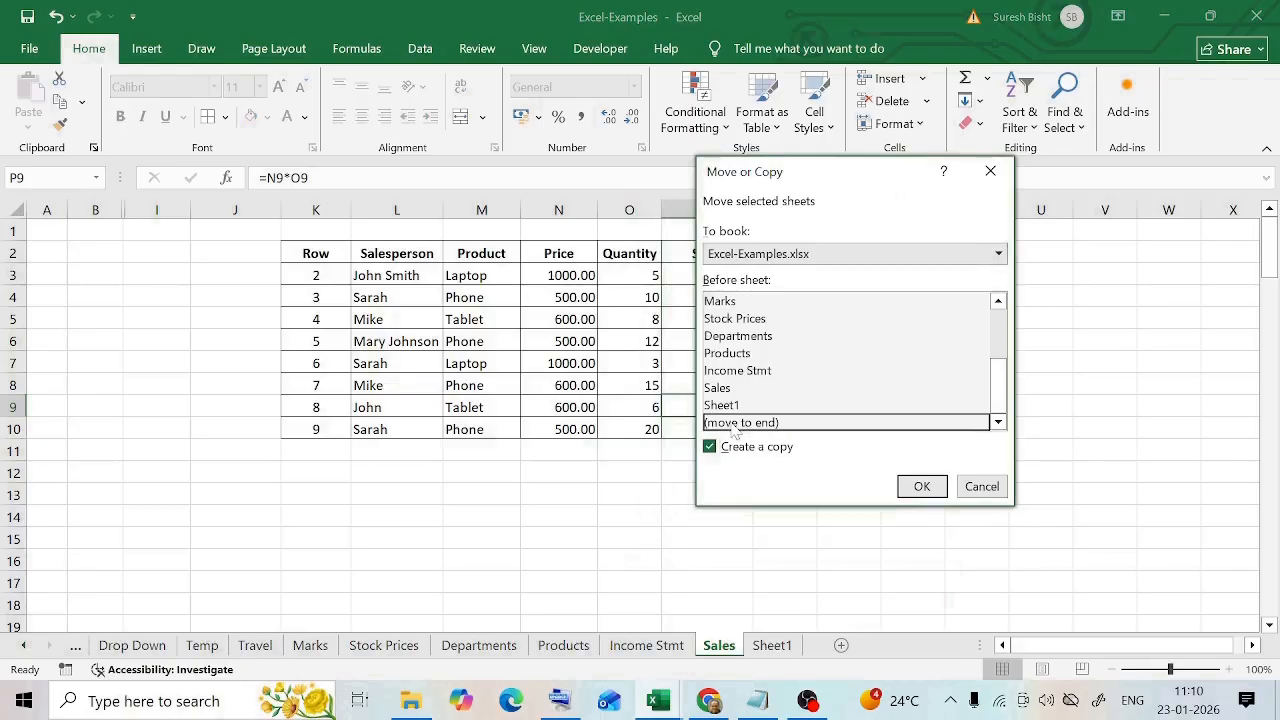
pyautogui.click(921, 487)
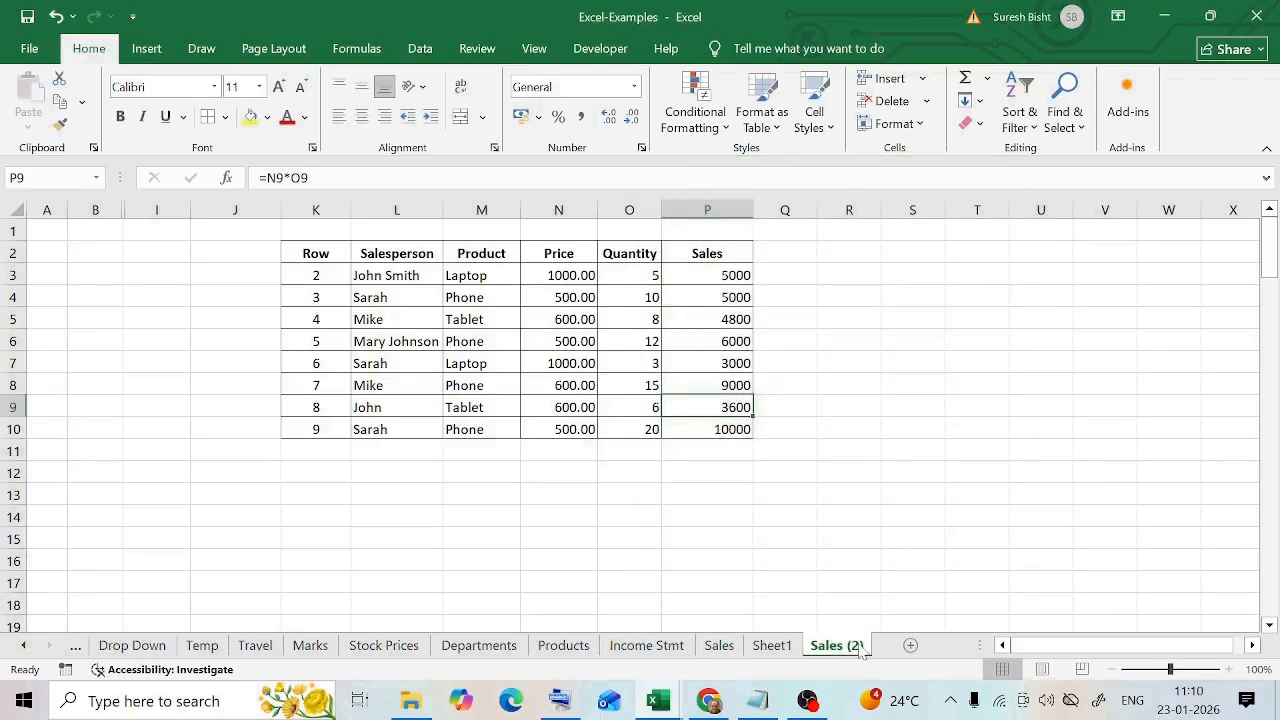
# Step: Permanently delete the copied Sales (2) worksheet and return to the original Sales sheet
pyautogui.rightClick(827, 647)
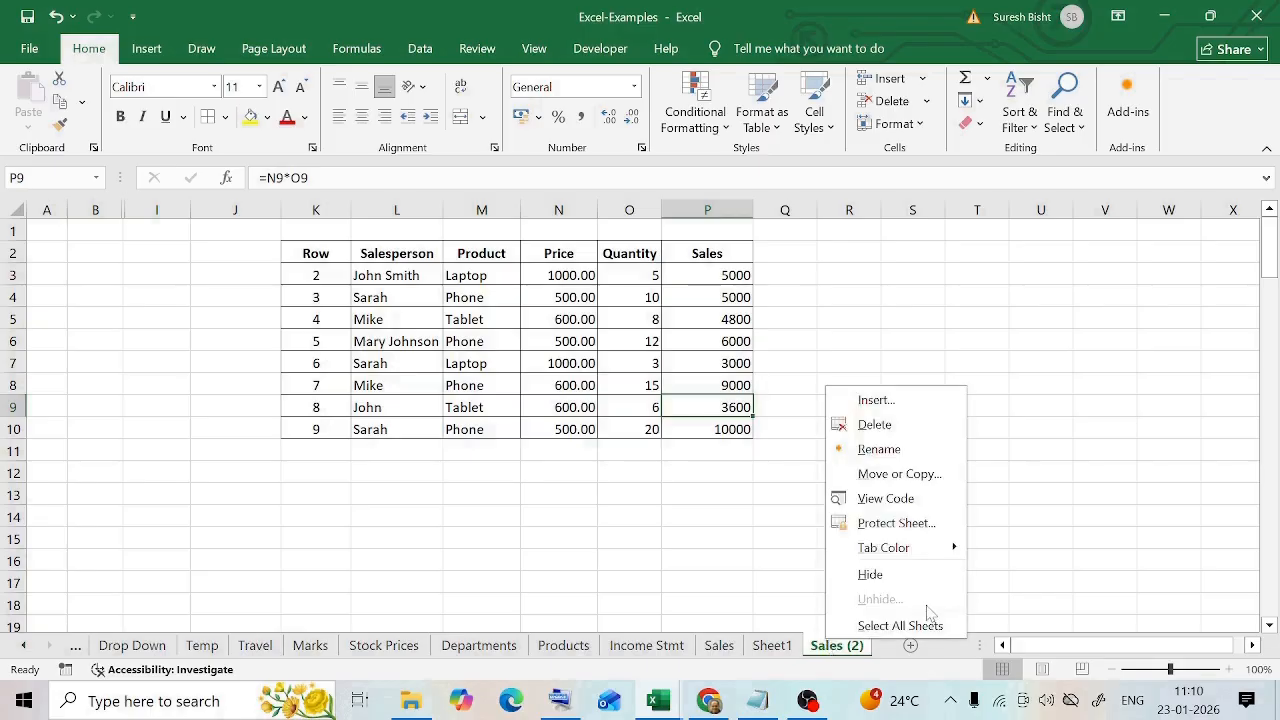
pyautogui.click(925, 428)
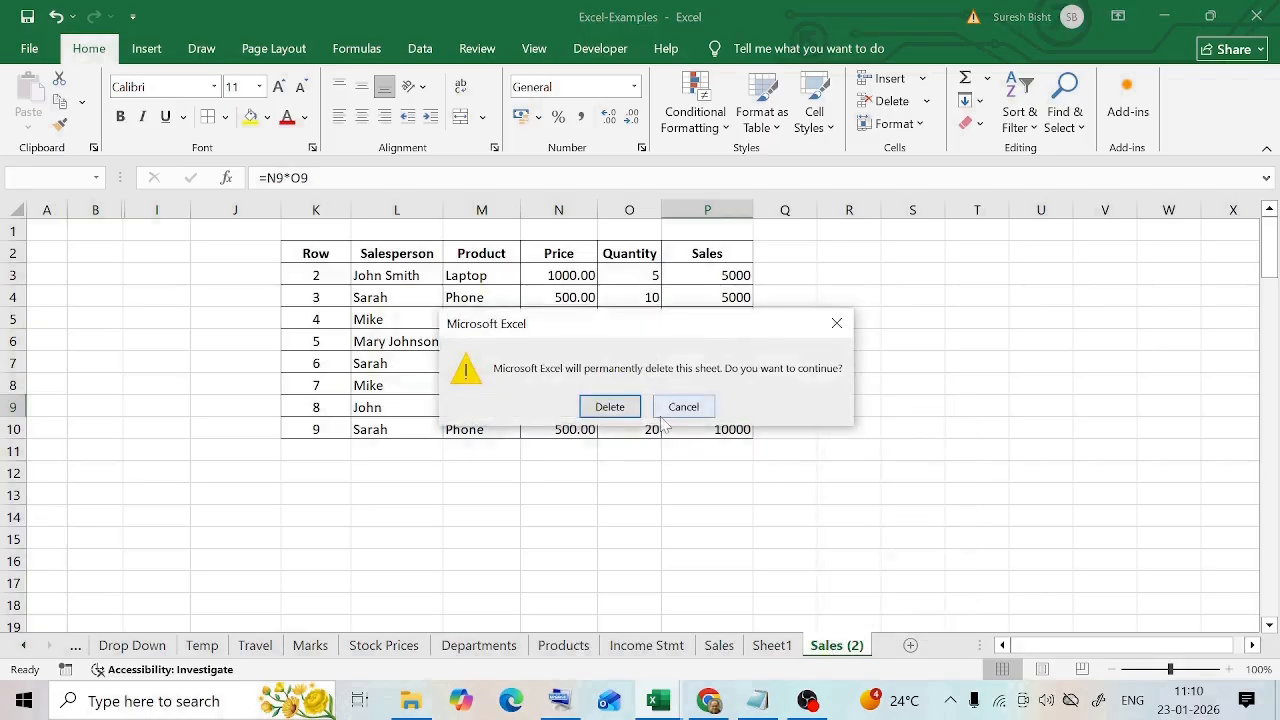
pyautogui.click(610, 406)
pyautogui.click(720, 646)
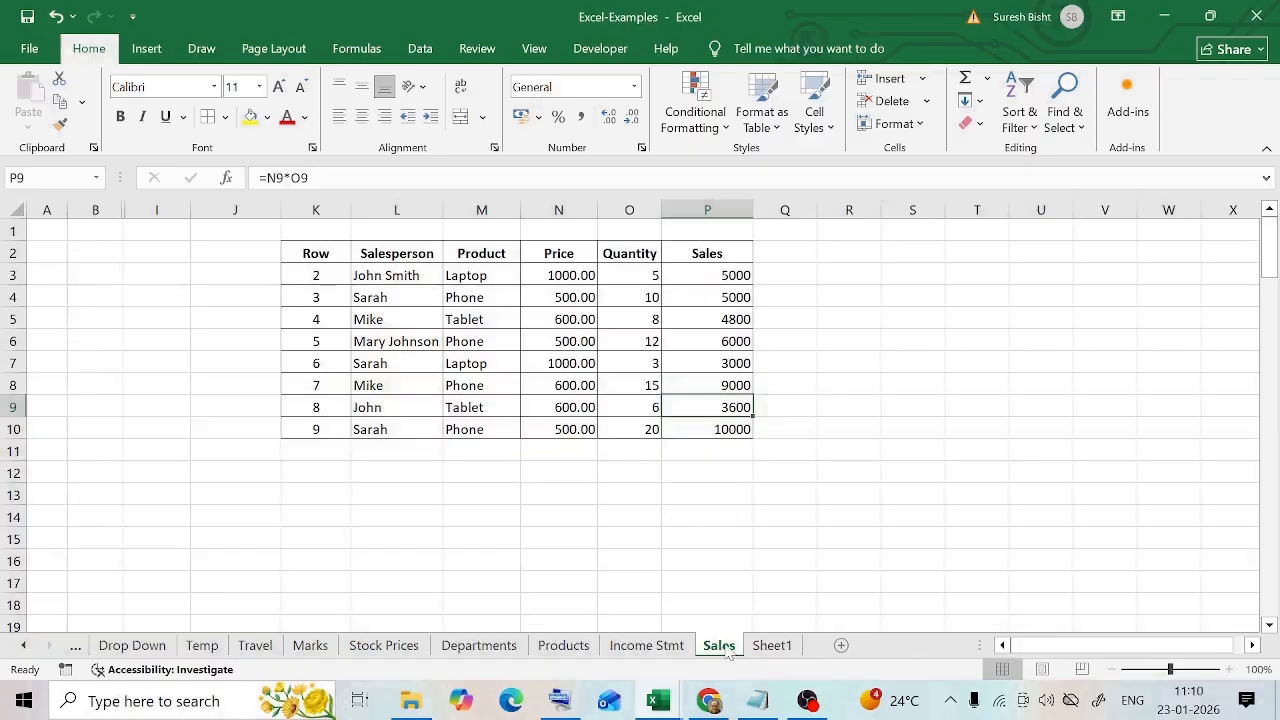
# Step: Create a copy of the Sales worksheet in the Monthly_Expense_Tracker.xlsx workbook, placed before the Expenses sheet
pyautogui.rightClick(722, 646)
pyautogui.click(809, 481)
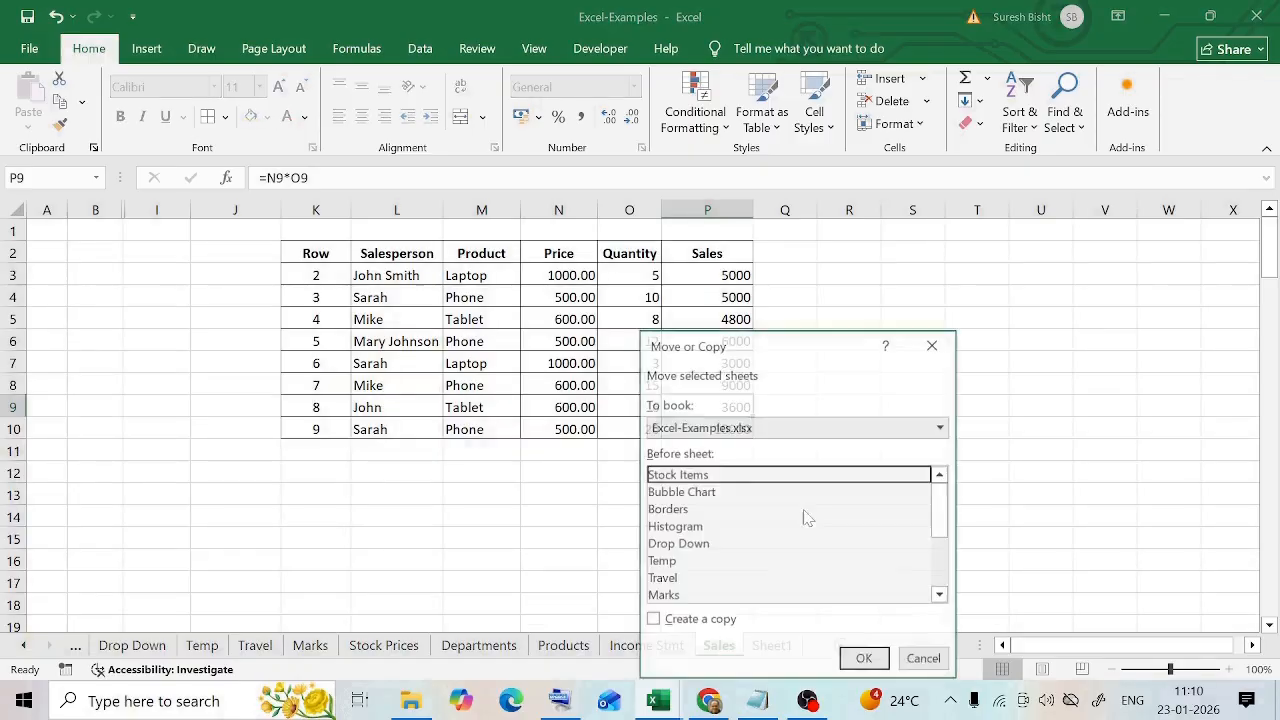
pyautogui.click(728, 430)
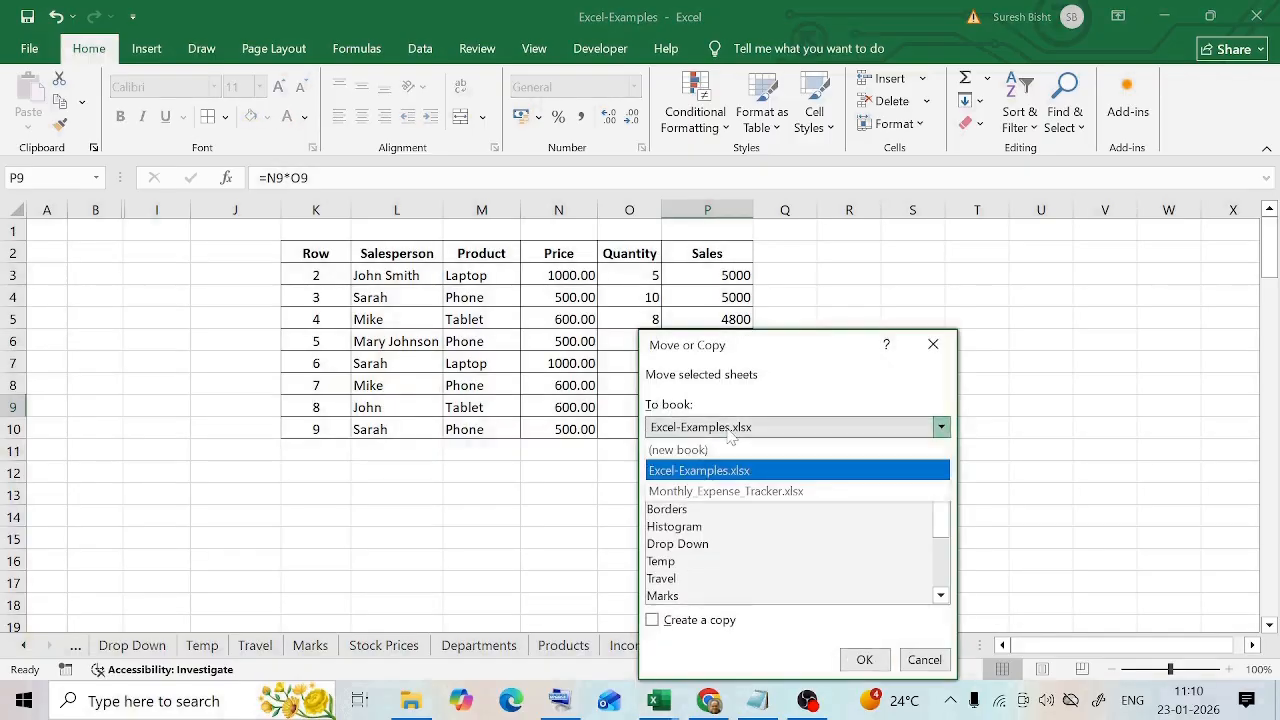
pyautogui.click(728, 492)
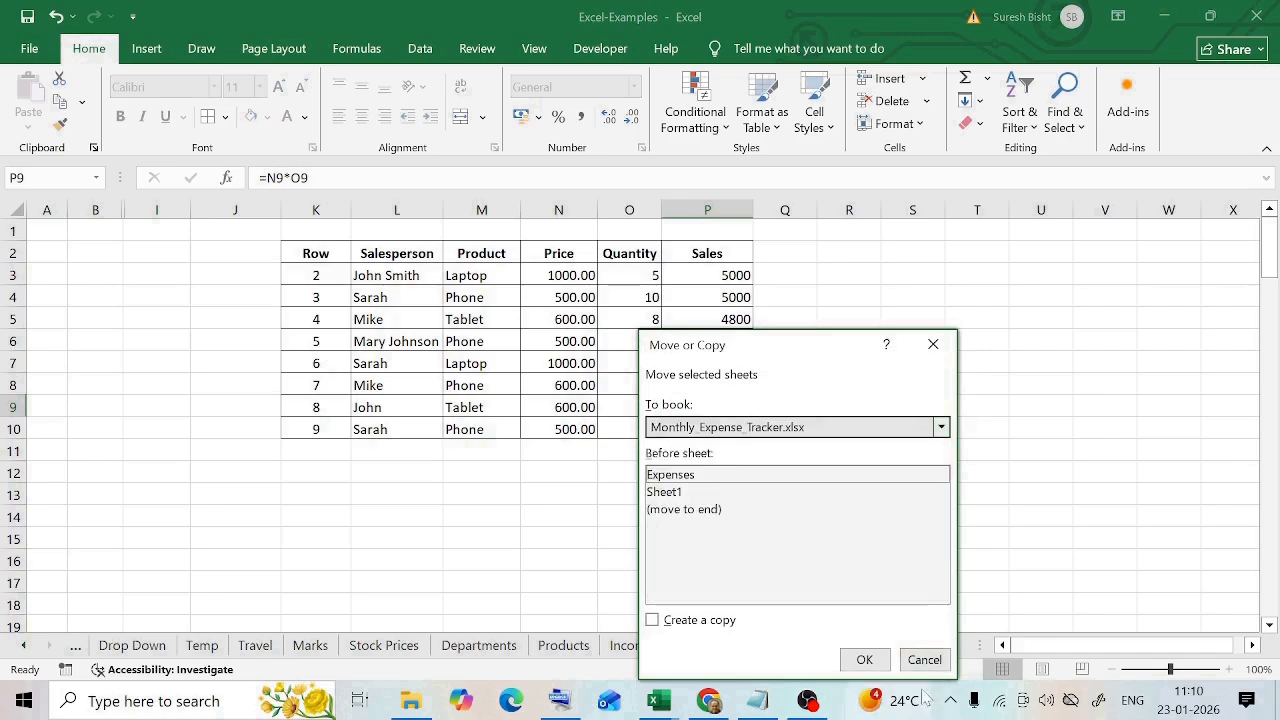
pyautogui.click(653, 621)
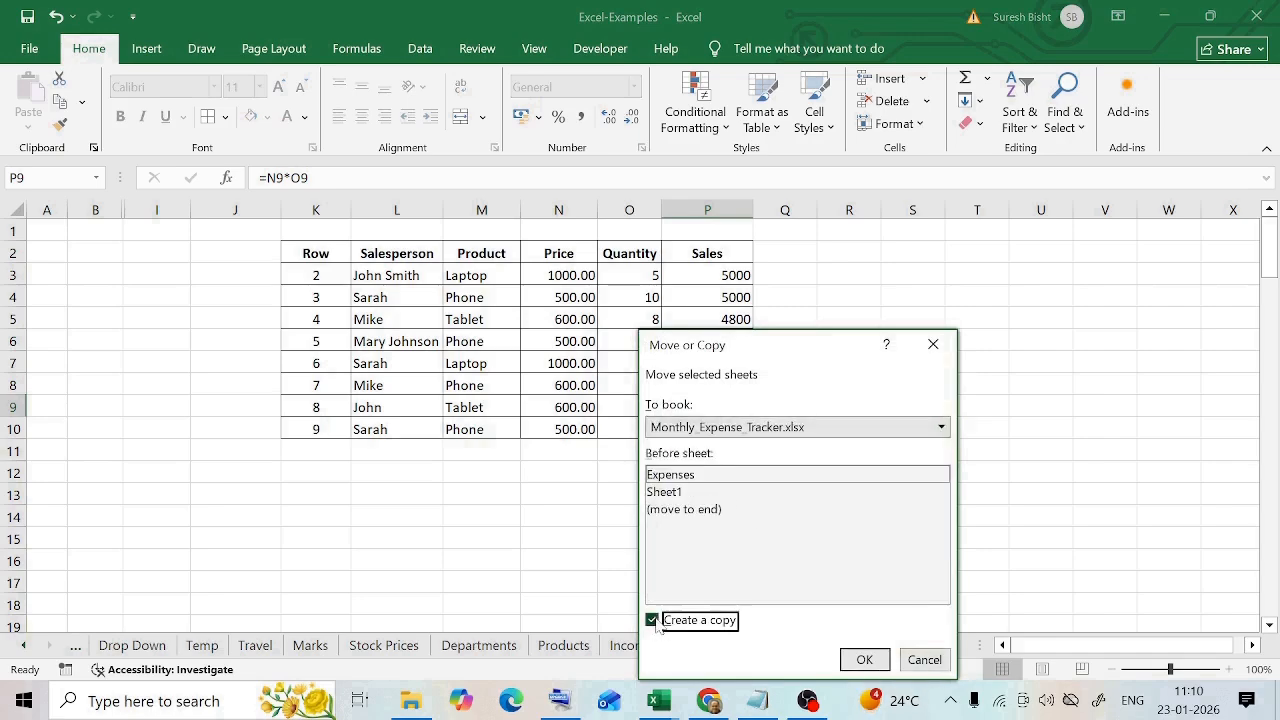
pyautogui.click(864, 661)
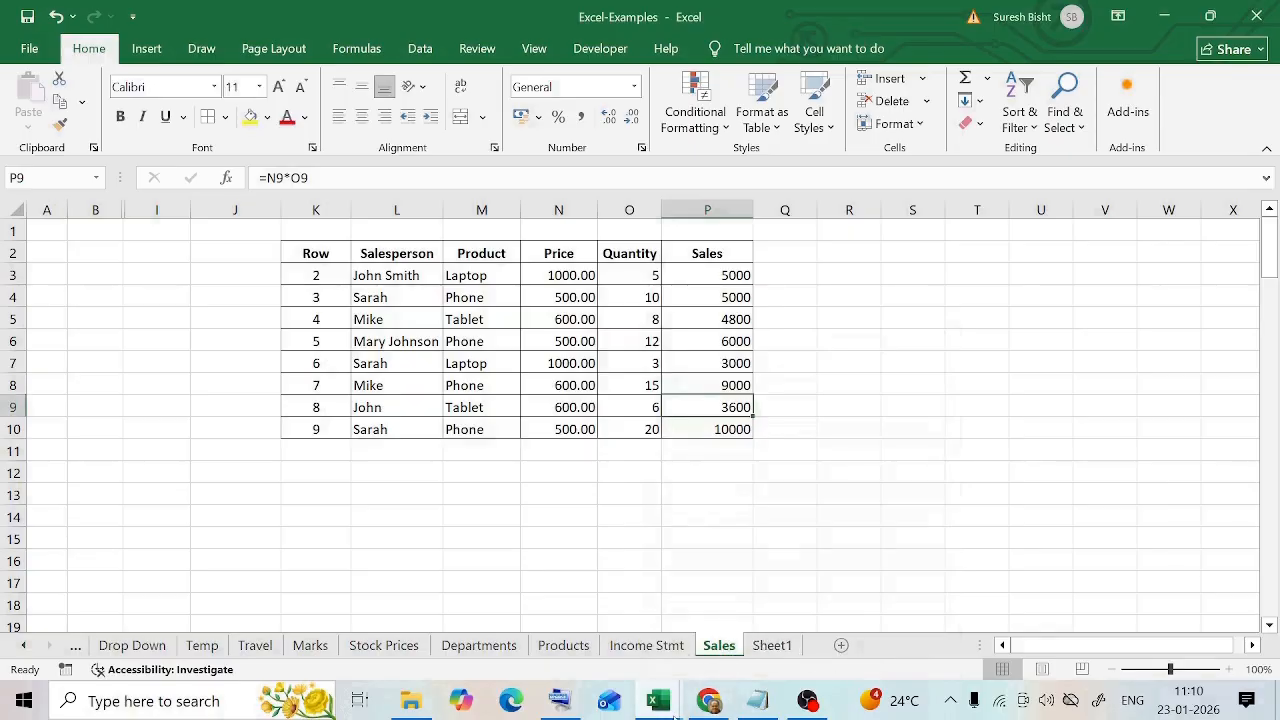
# Step: Switch to the Monthly_Expense_Tracker workbook and delete the copied Sales worksheet permanently
pyautogui.moveTo(656, 706)
pyautogui.click(770, 600)
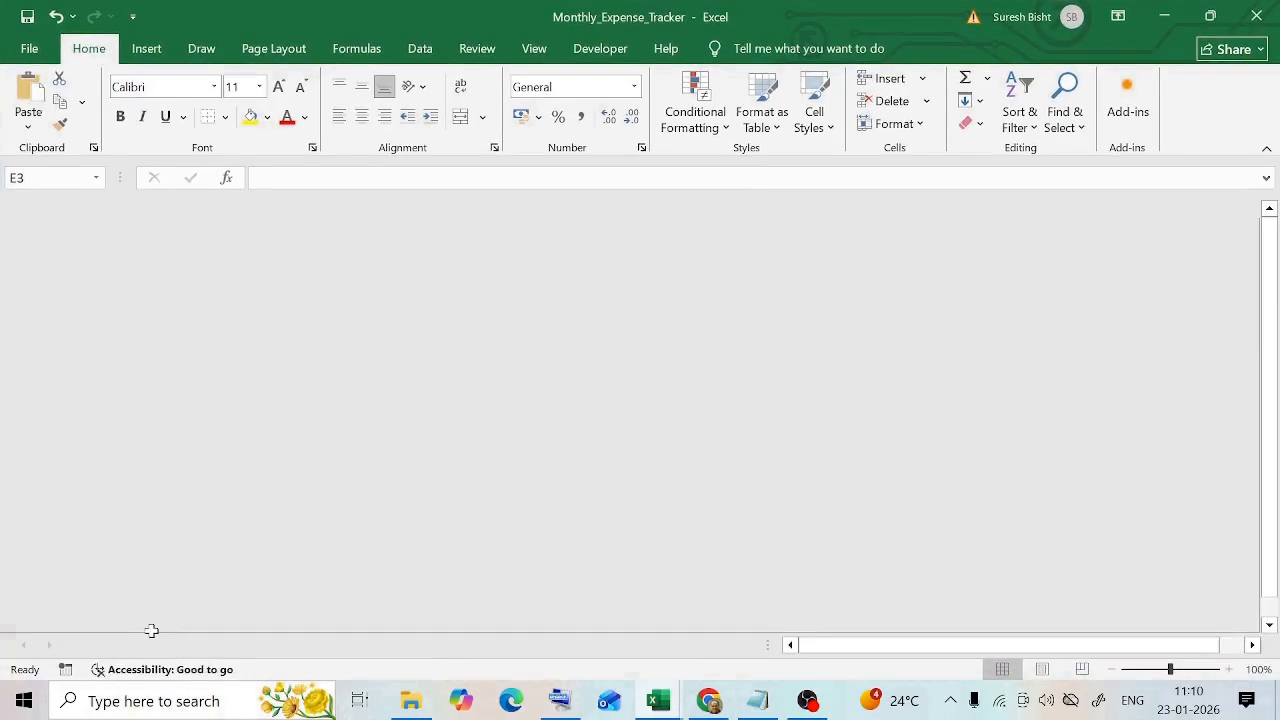
pyautogui.click(257, 362)
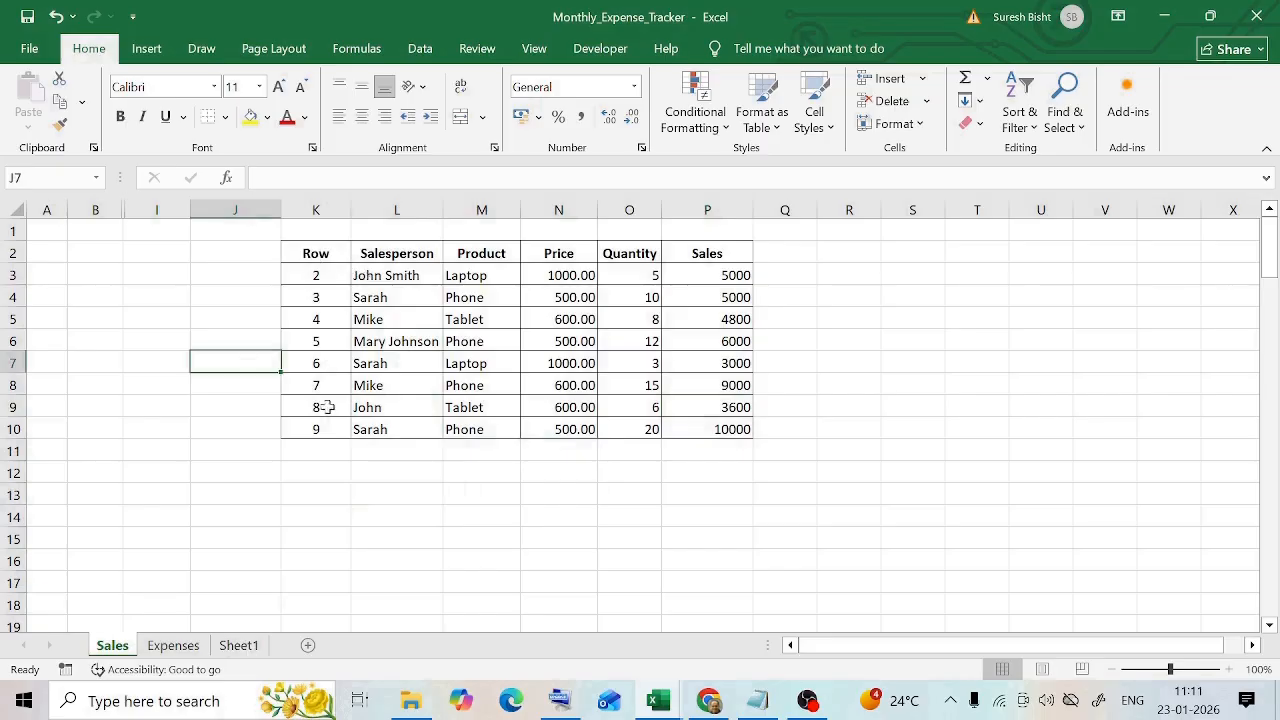
pyautogui.rightClick(112, 645)
pyautogui.click(196, 422)
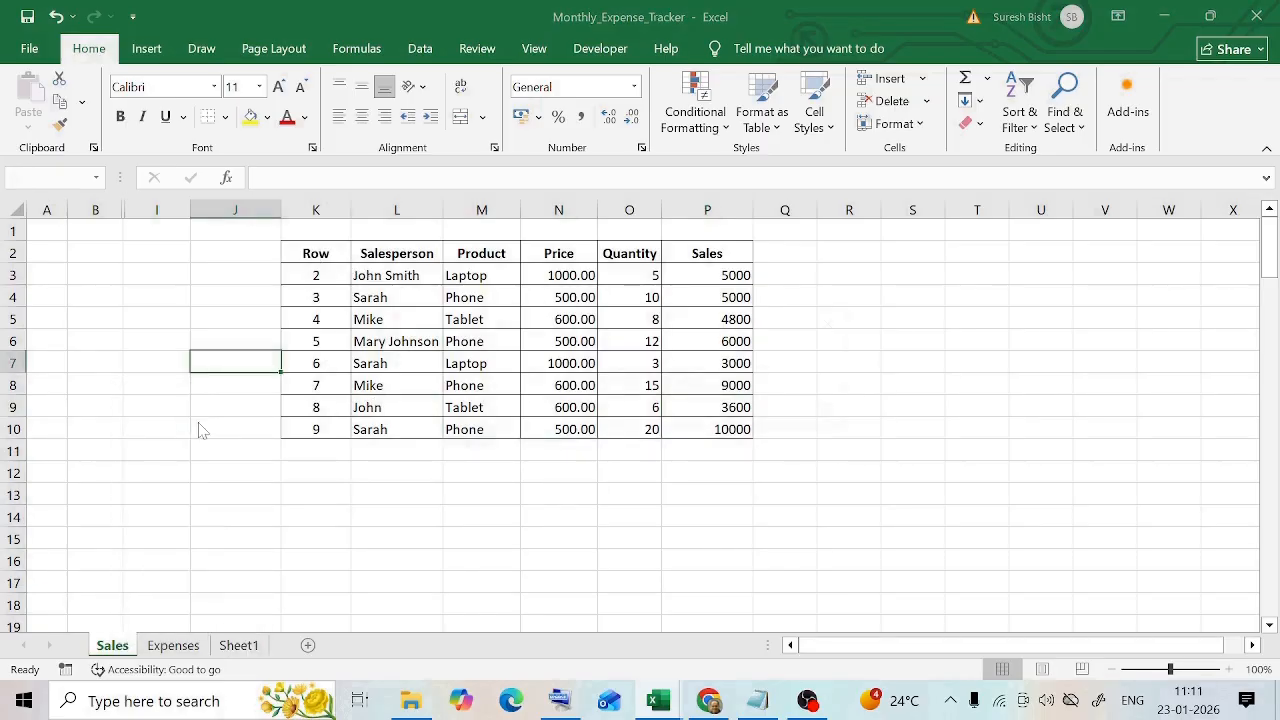
pyautogui.click(600, 406)
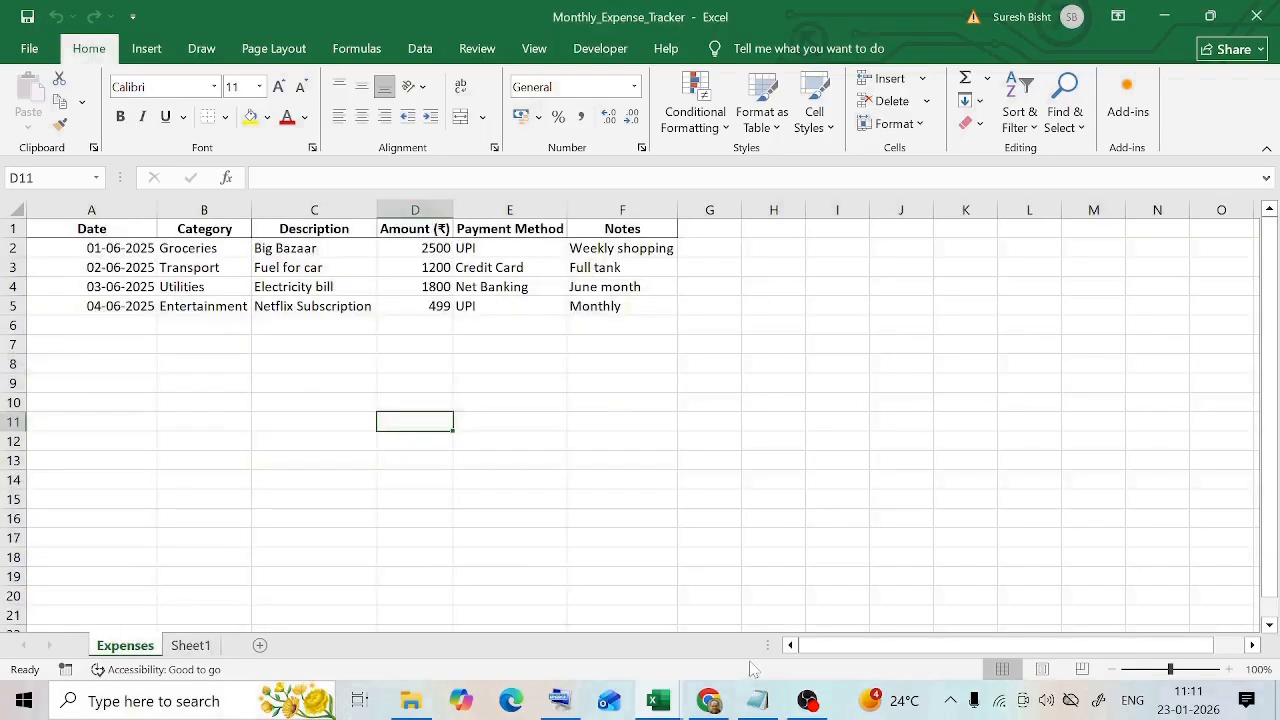
# Step: Return to Excel-Examples, copy the Sales table K2:P10 into Sheet1 starting at cell D2, and widen column C slightly
pyautogui.click(660, 701)
pyautogui.click(568, 590)
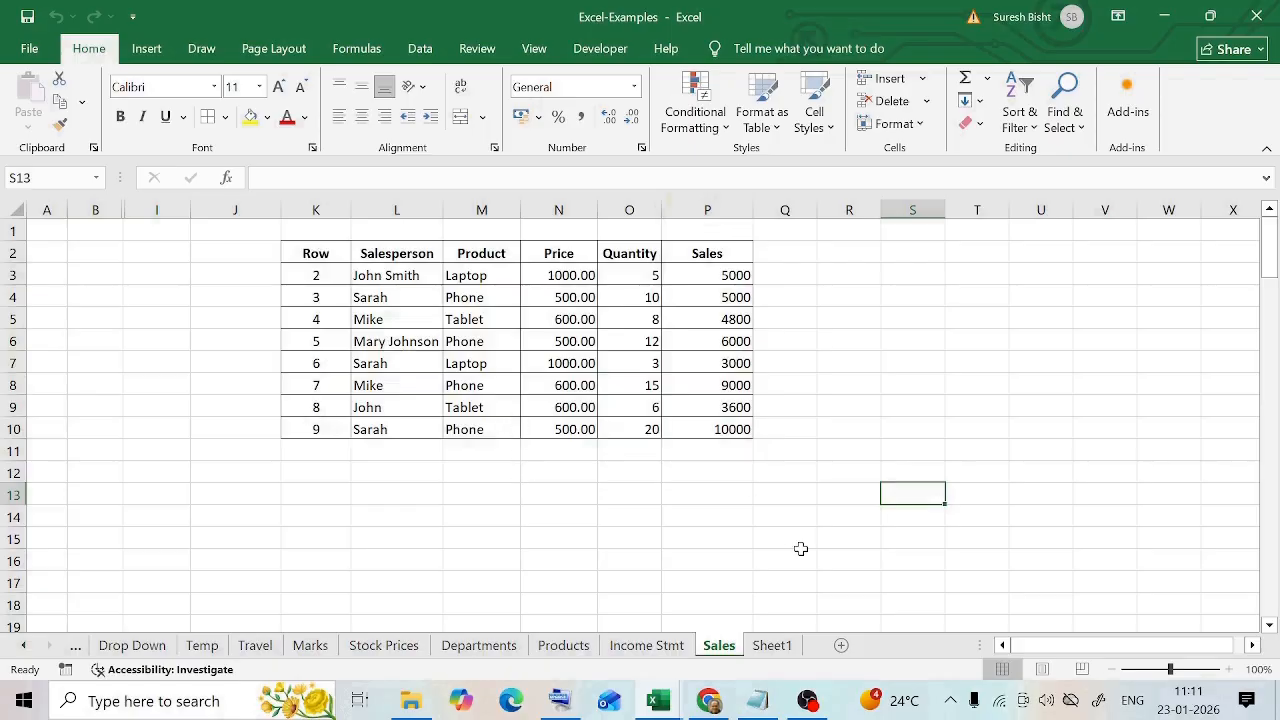
pyautogui.moveTo(310, 252); pyautogui.dragTo(720, 428)
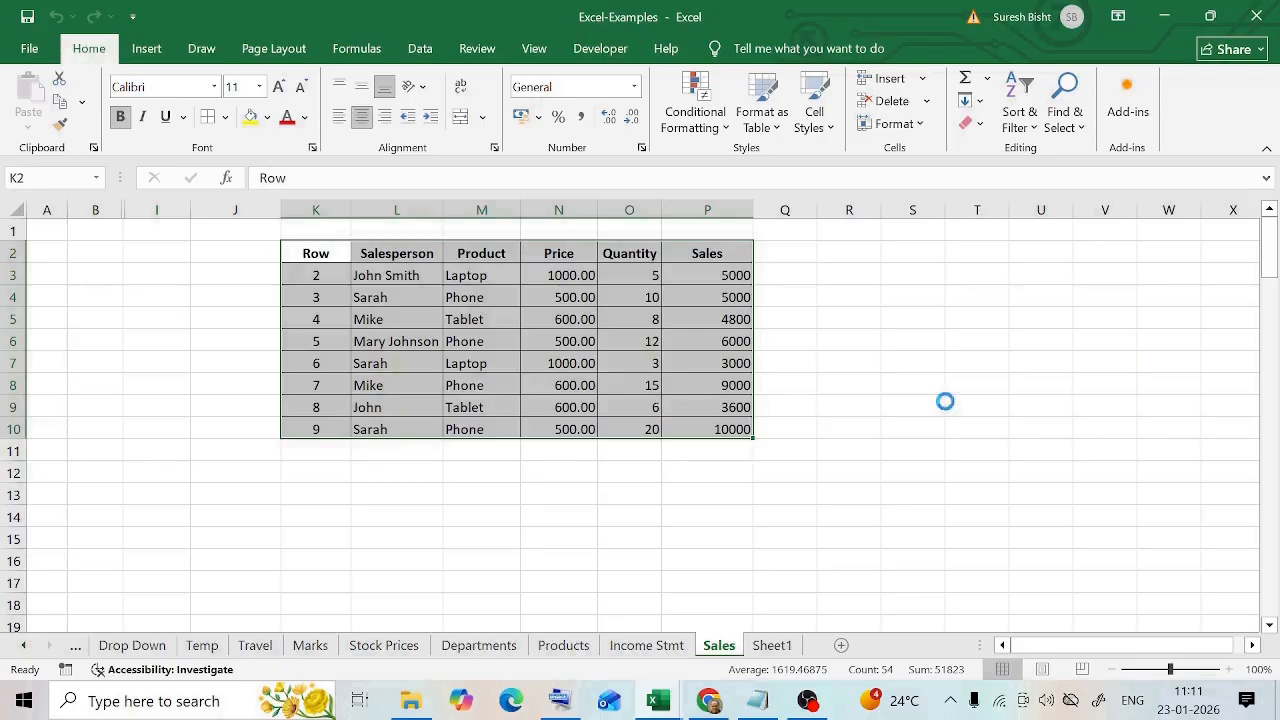
pyautogui.hotkey('ctrl', 'c')
pyautogui.click(773, 646)
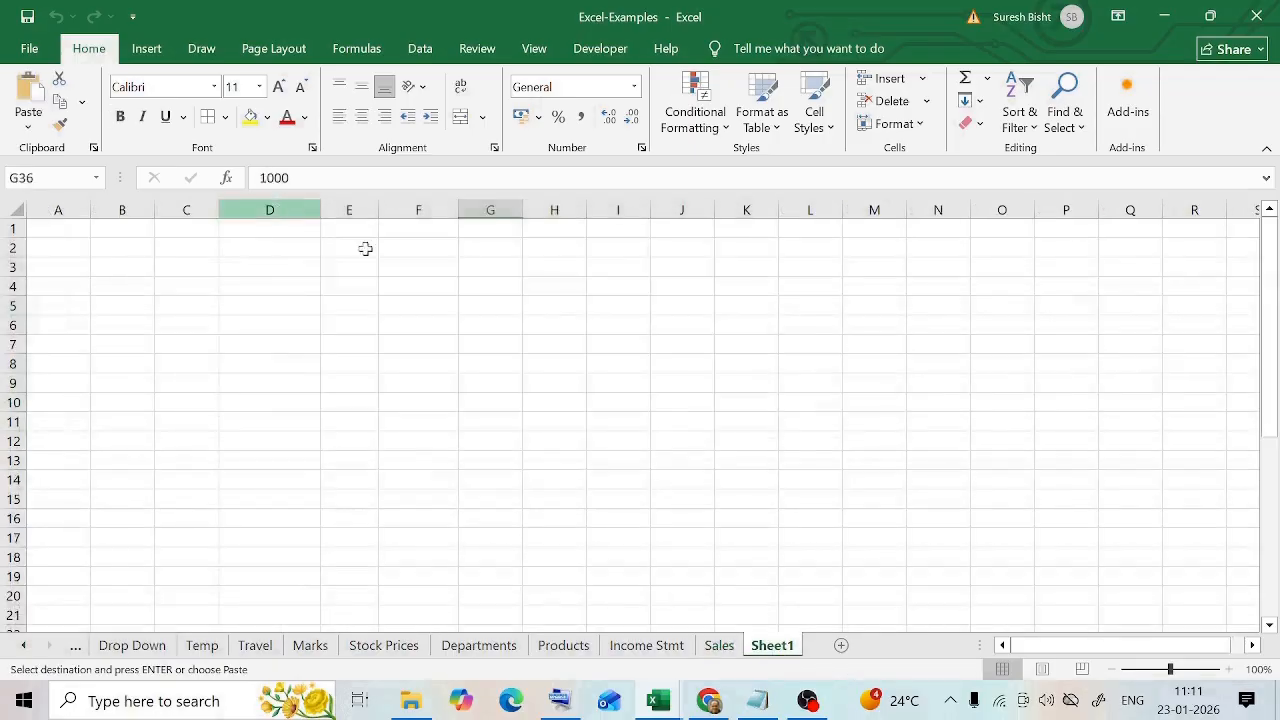
pyautogui.click(298, 254)
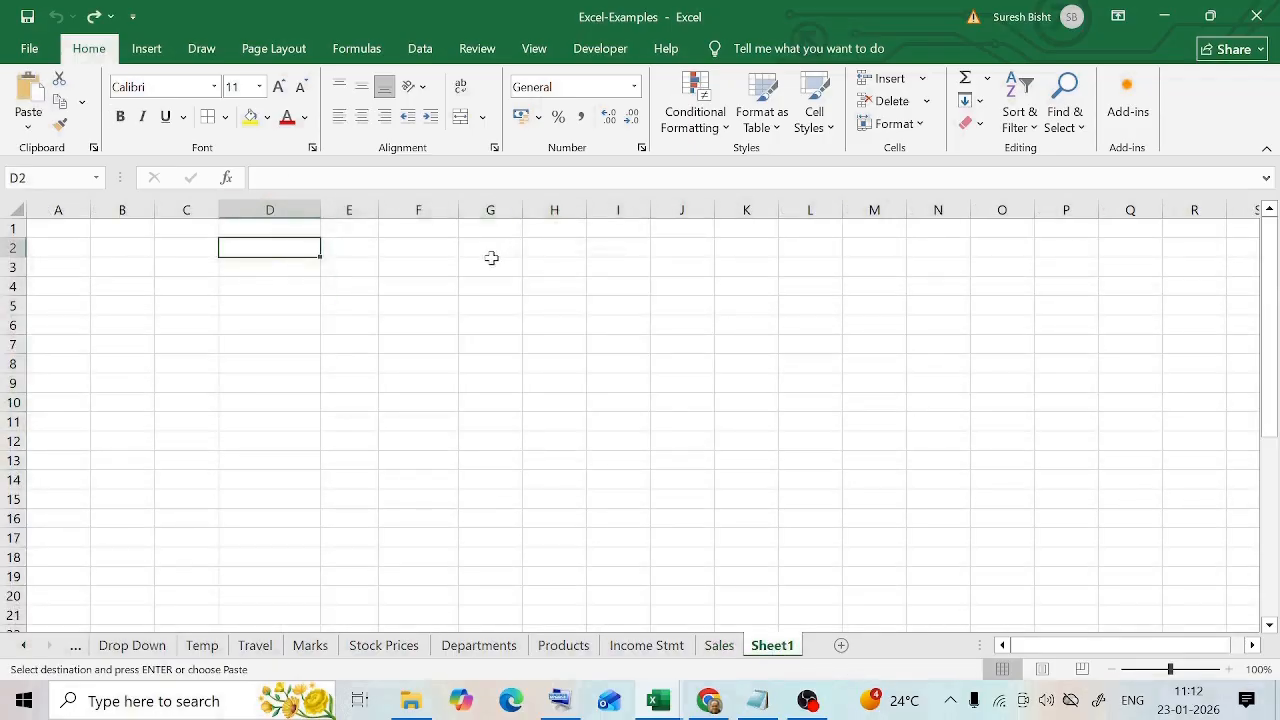
pyautogui.hotkey('ctrl', 'v')
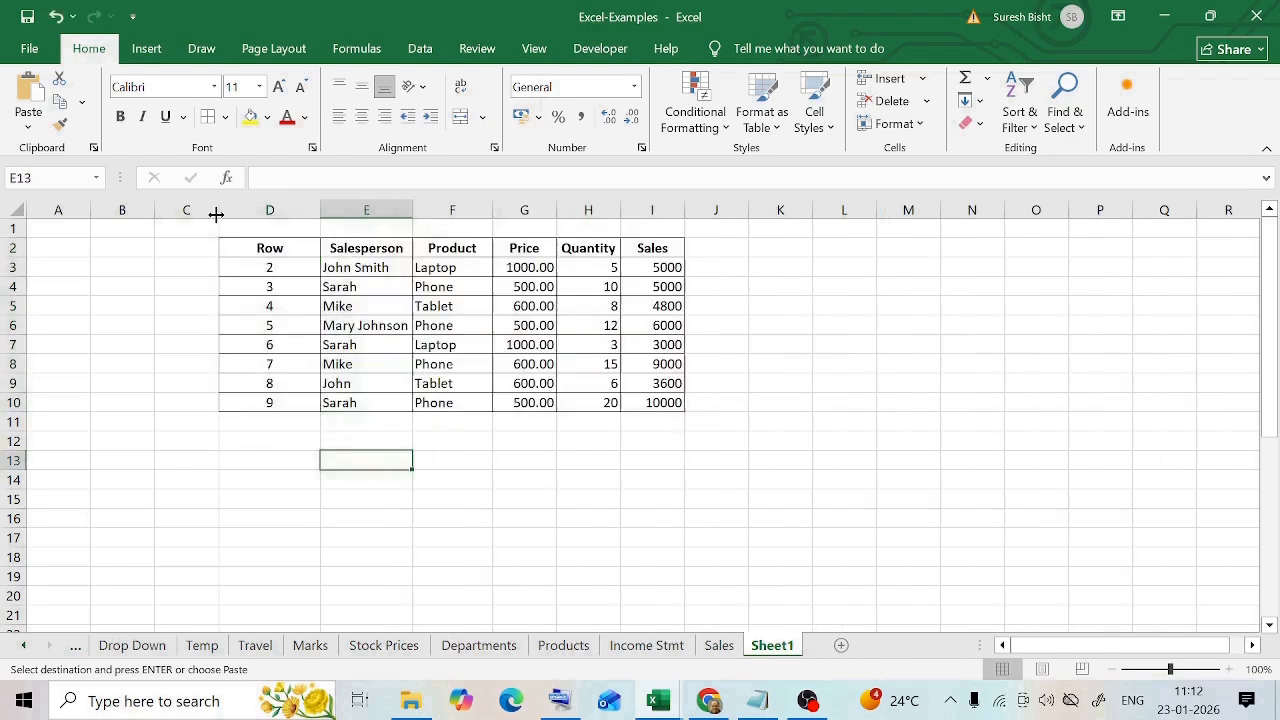
pyautogui.moveTo(215, 214); pyautogui.dragTo(239, 214)
pyautogui.click(603, 495)
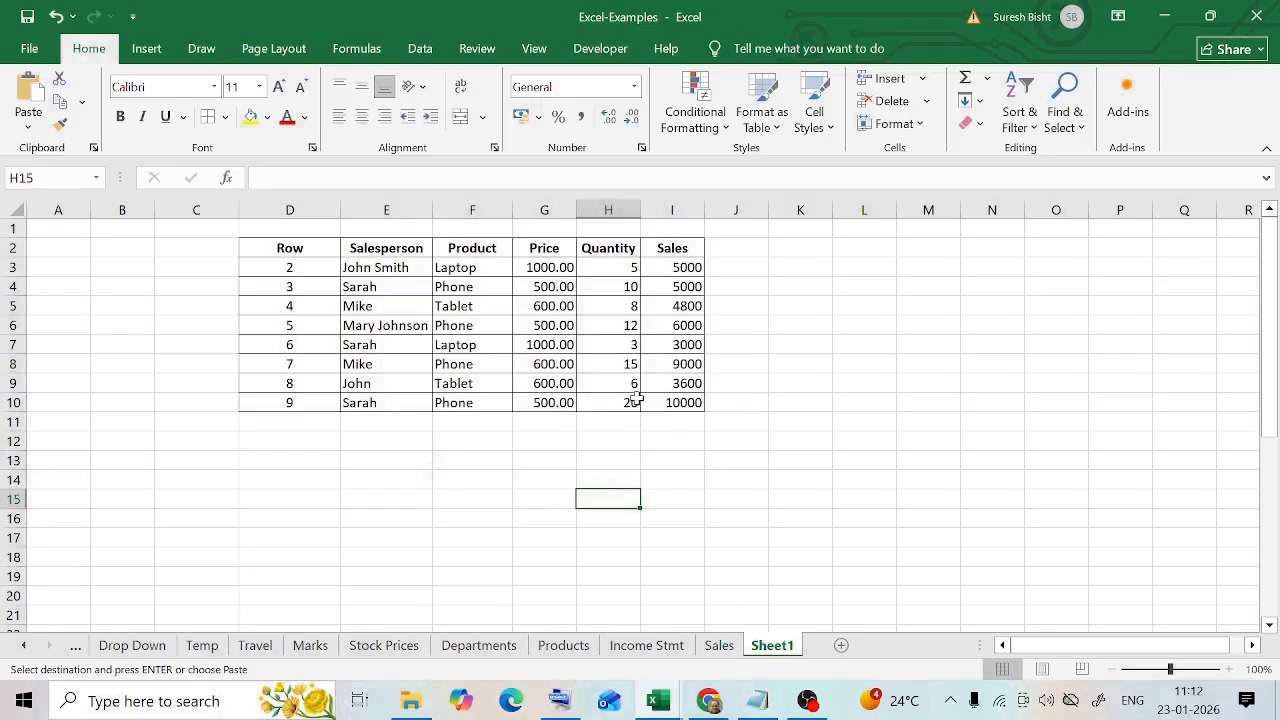
# Step: Try moving the table K2:P10 down the Sales sheet to start at K13, and undo the move
pyautogui.click(719, 645)
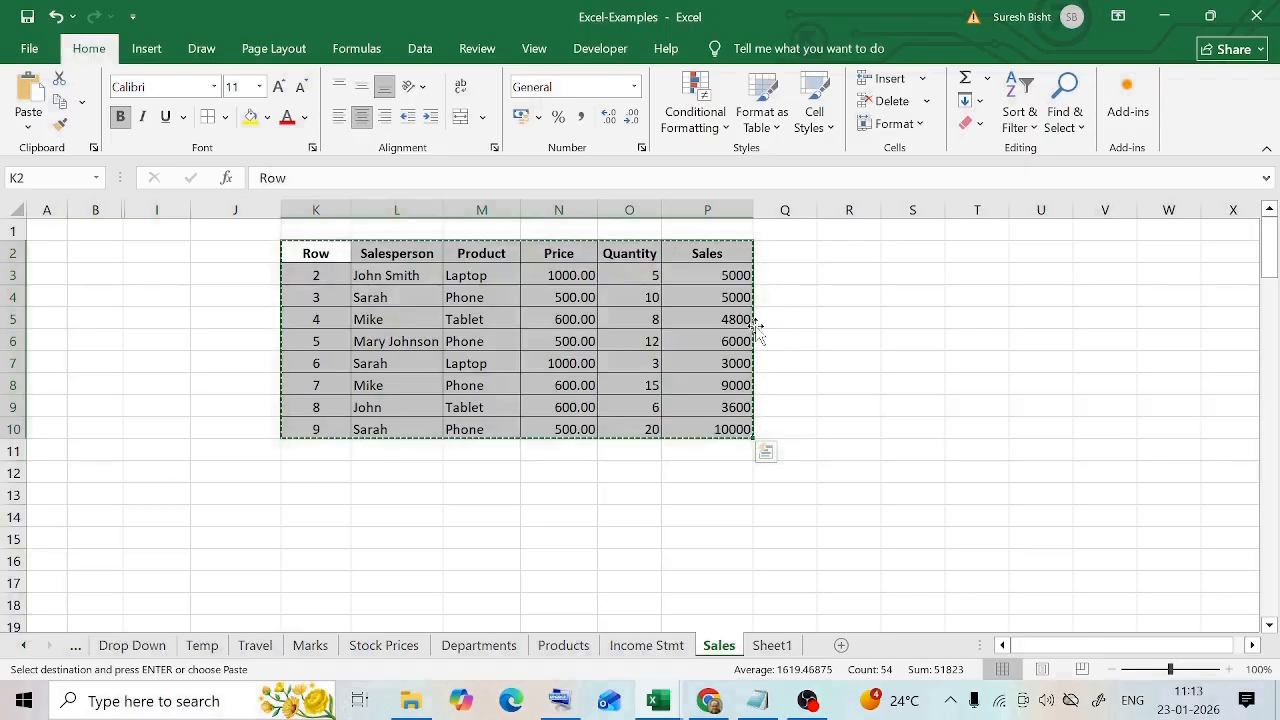
pyautogui.moveTo(757, 330); pyautogui.dragTo(686, 565)
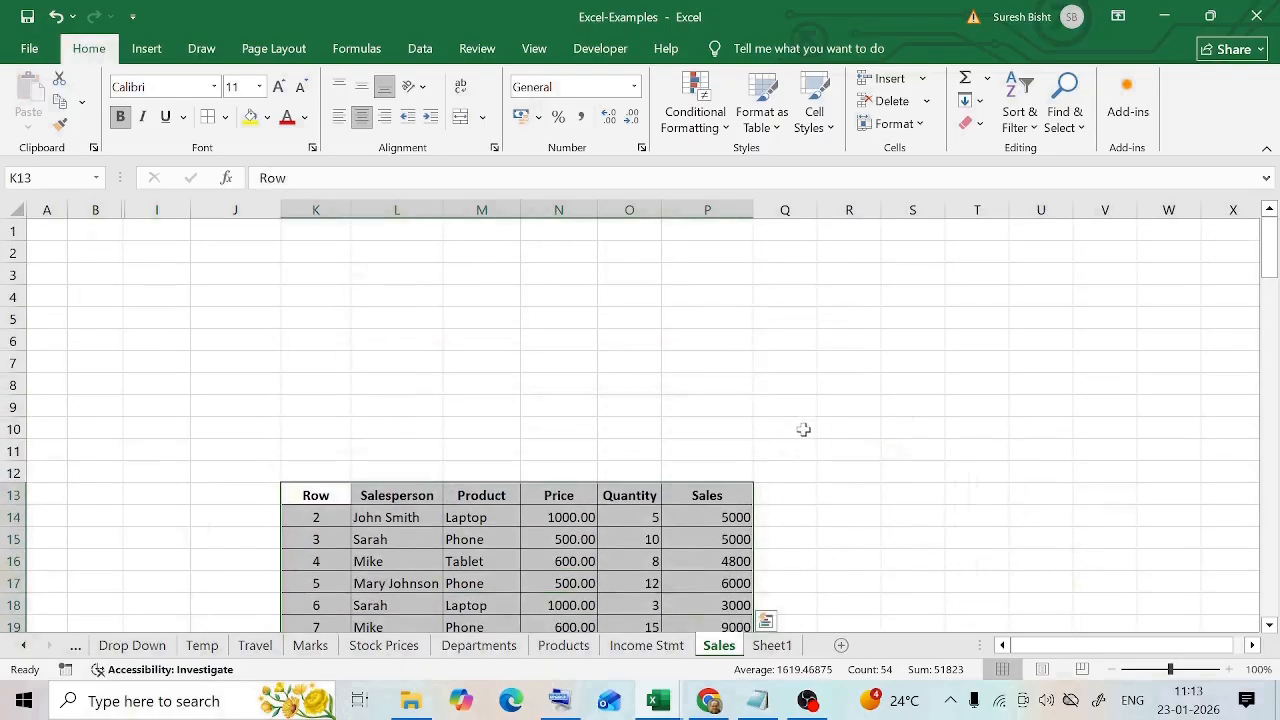
pyautogui.hotkey('ctrl', 'z')
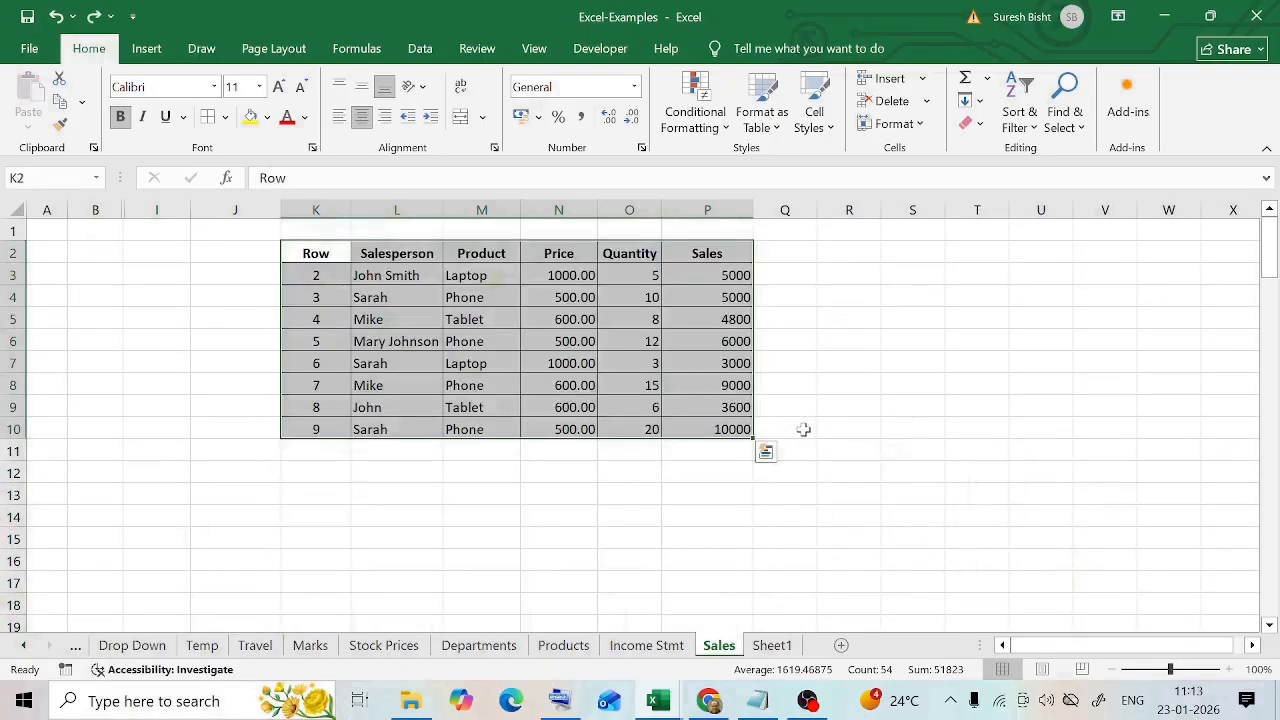
# Step: Move the table K2:P10 from the Sales sheet directly onto Sheet1, starting at cell E2
pyautogui.click(772, 645)
pyautogui.click(363, 246)
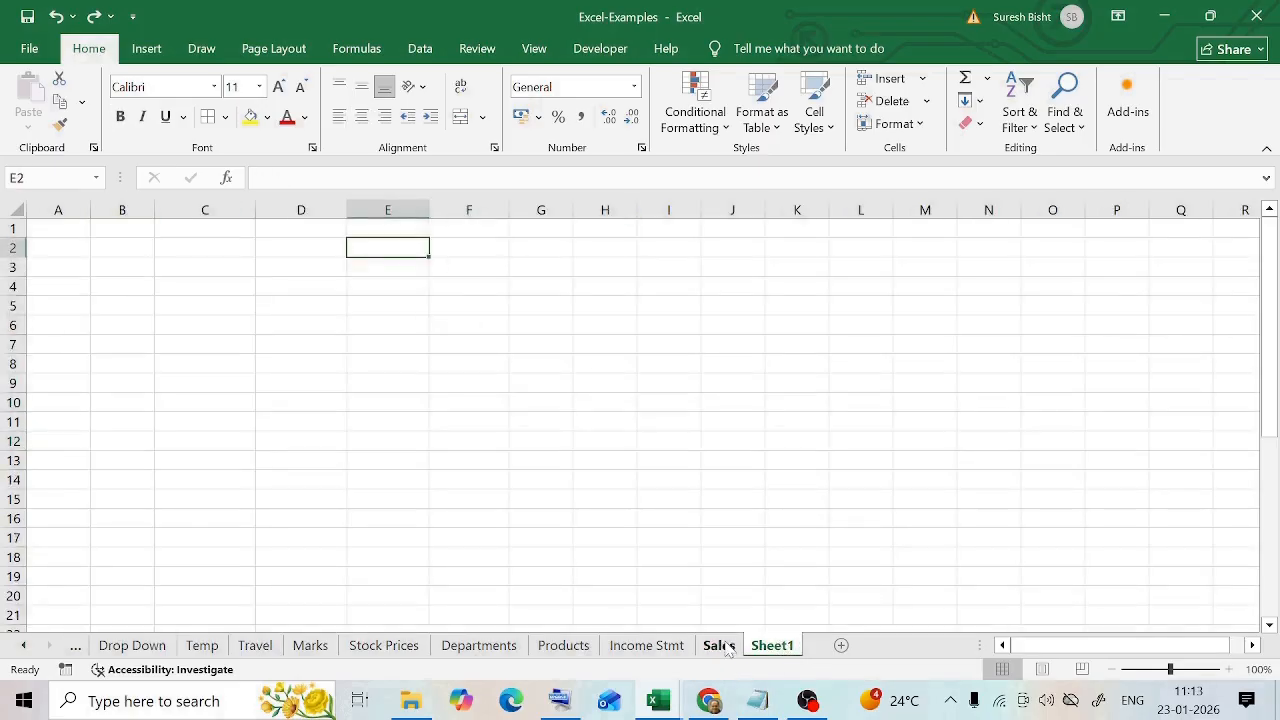
pyautogui.click(718, 645)
pyautogui.moveTo(757, 297); pyautogui.dragTo(779, 317)
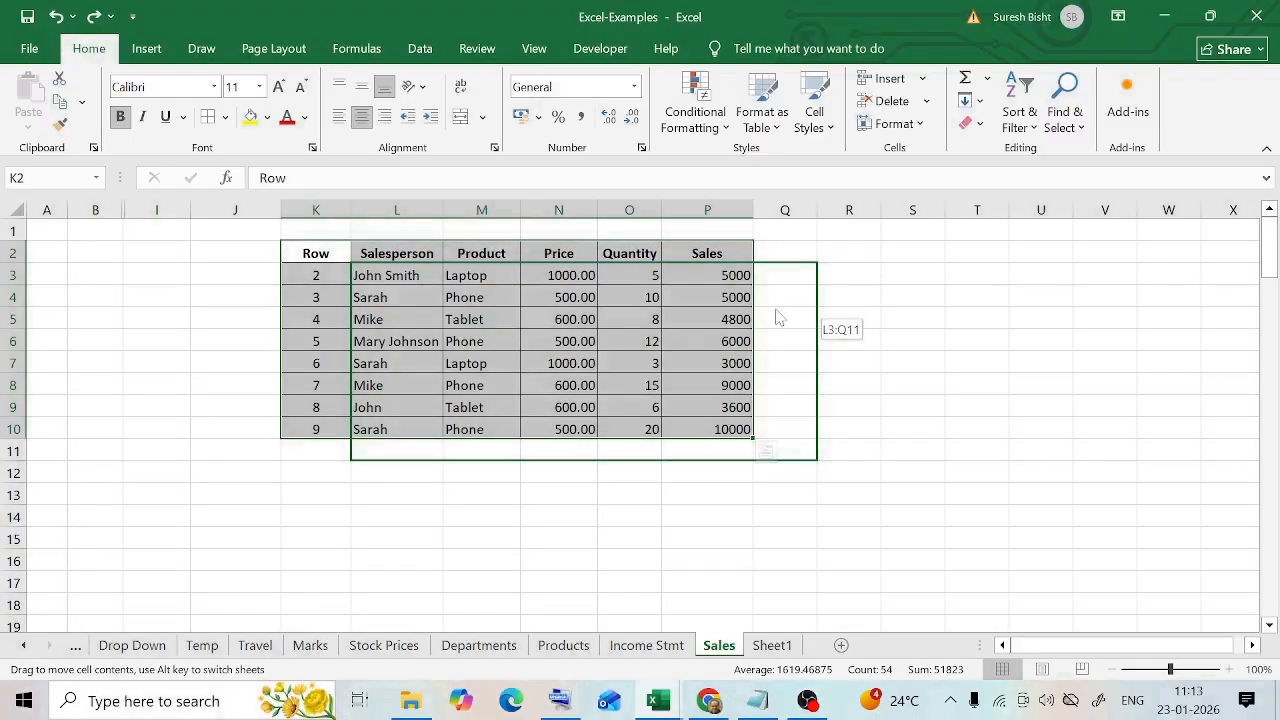
pyautogui.moveTo(779, 317); pyautogui.dragTo(730, 304)
pyautogui.press('alt')
pyautogui.click(927, 420)
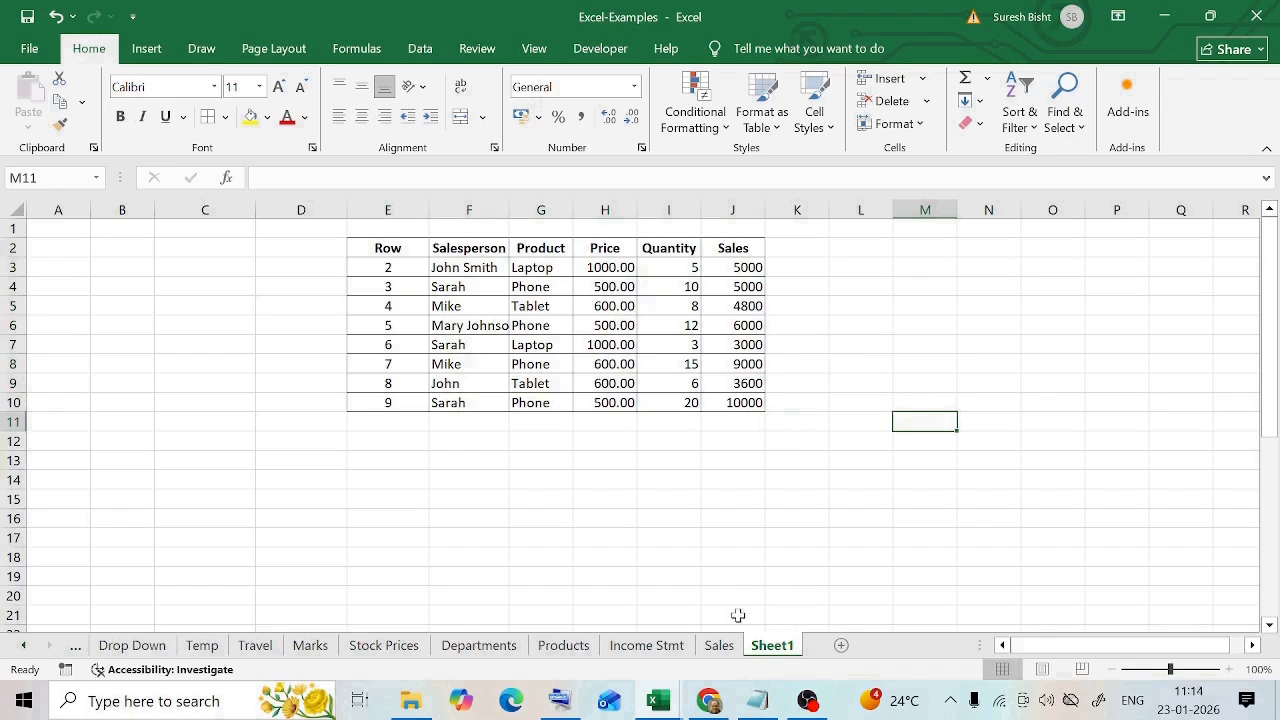
# Step: Compare the Sales sheet with Sheet1 and undo the table's move between them
pyautogui.click(718, 646)
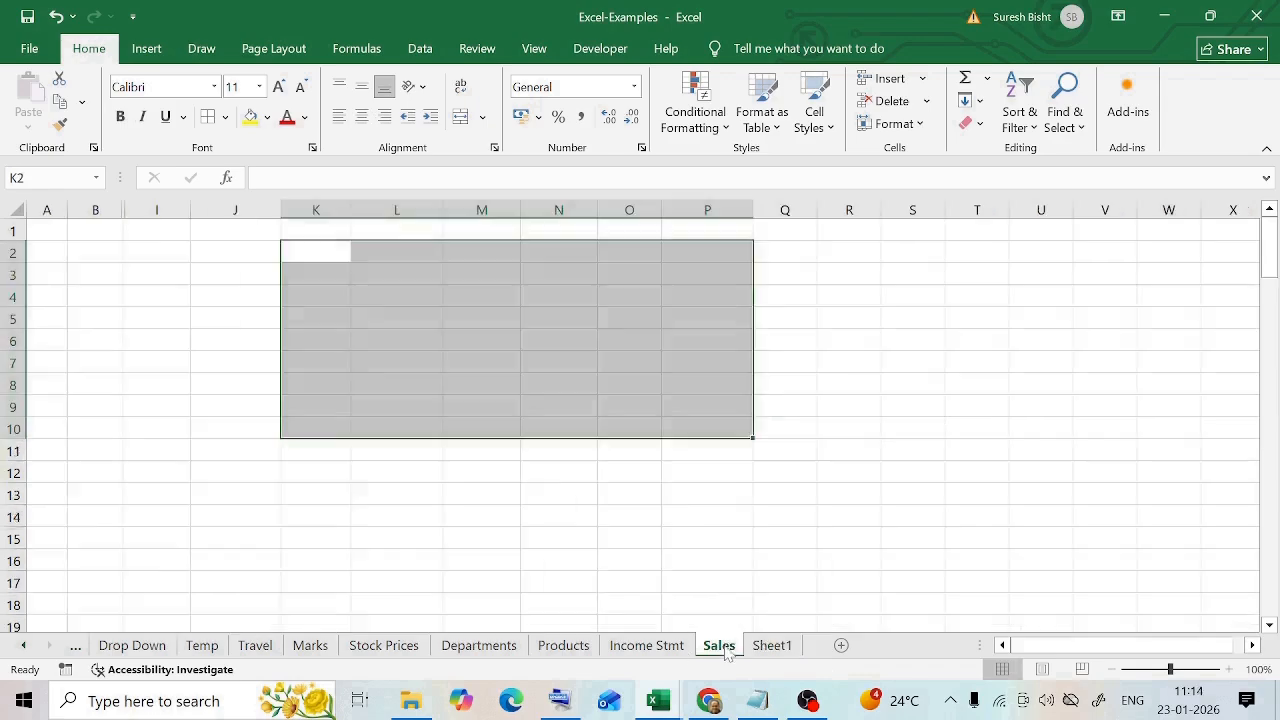
pyautogui.click(801, 308)
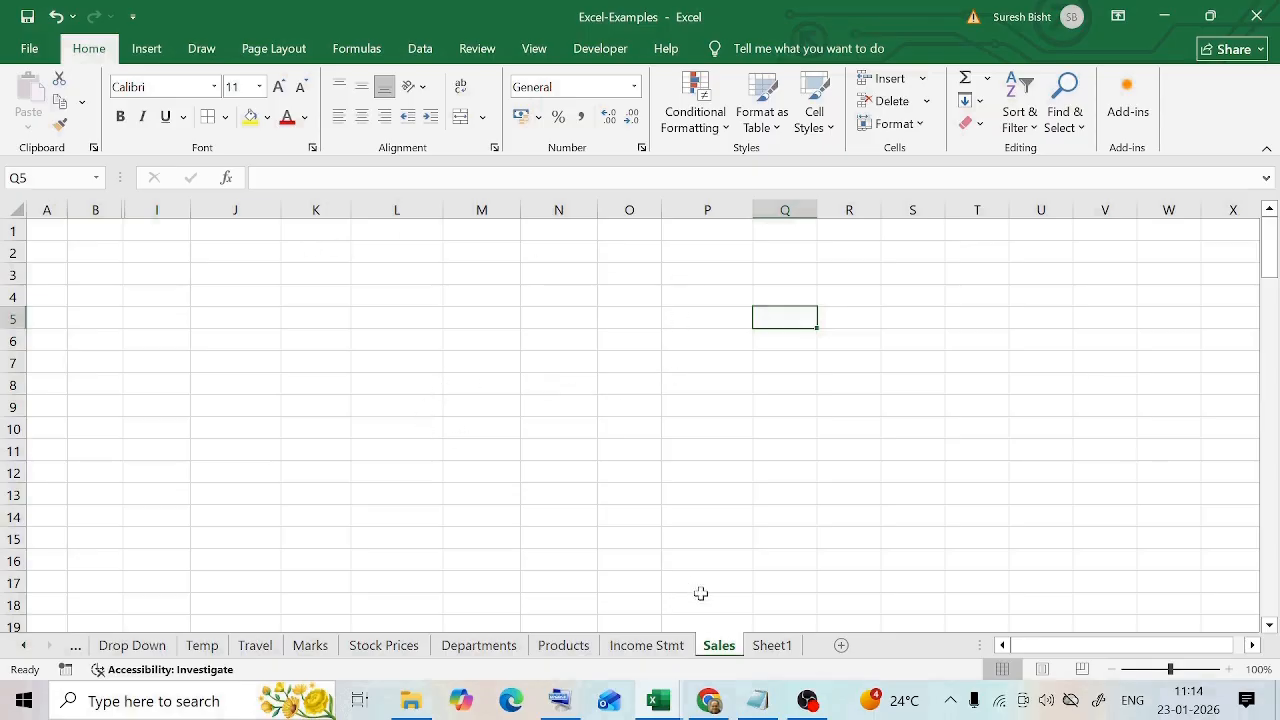
pyautogui.click(772, 647)
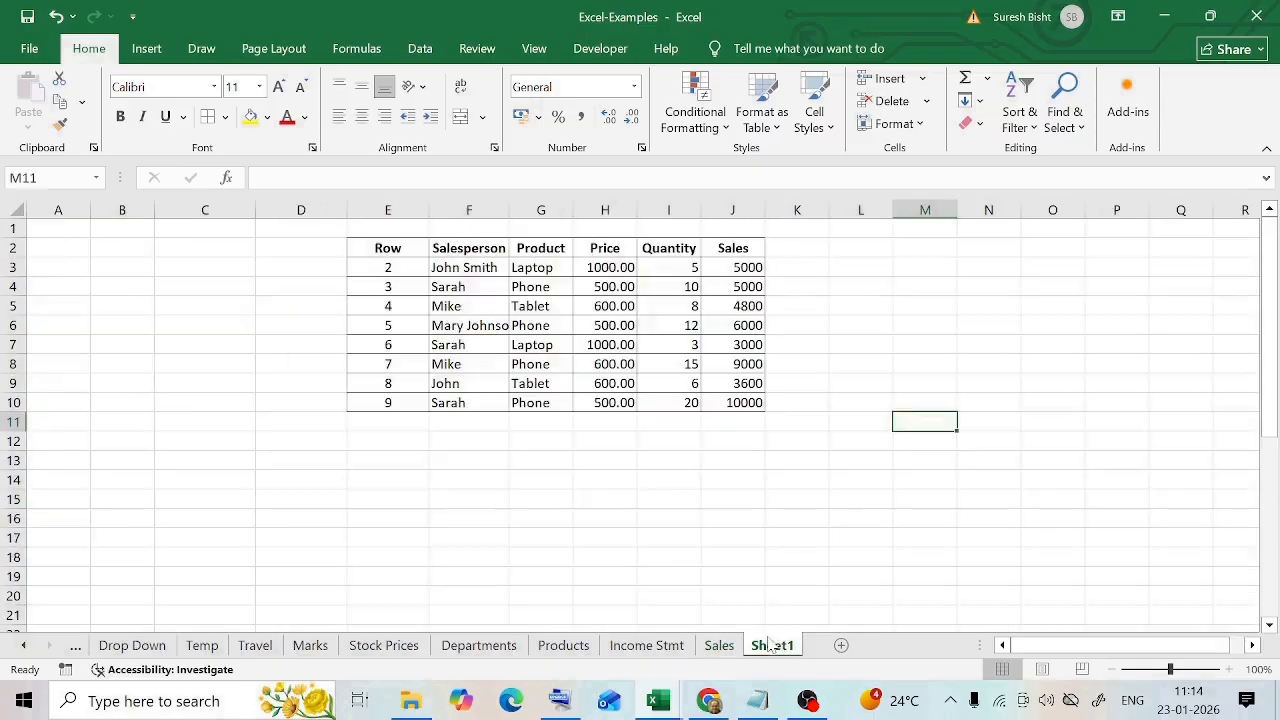
pyautogui.click(709, 653)
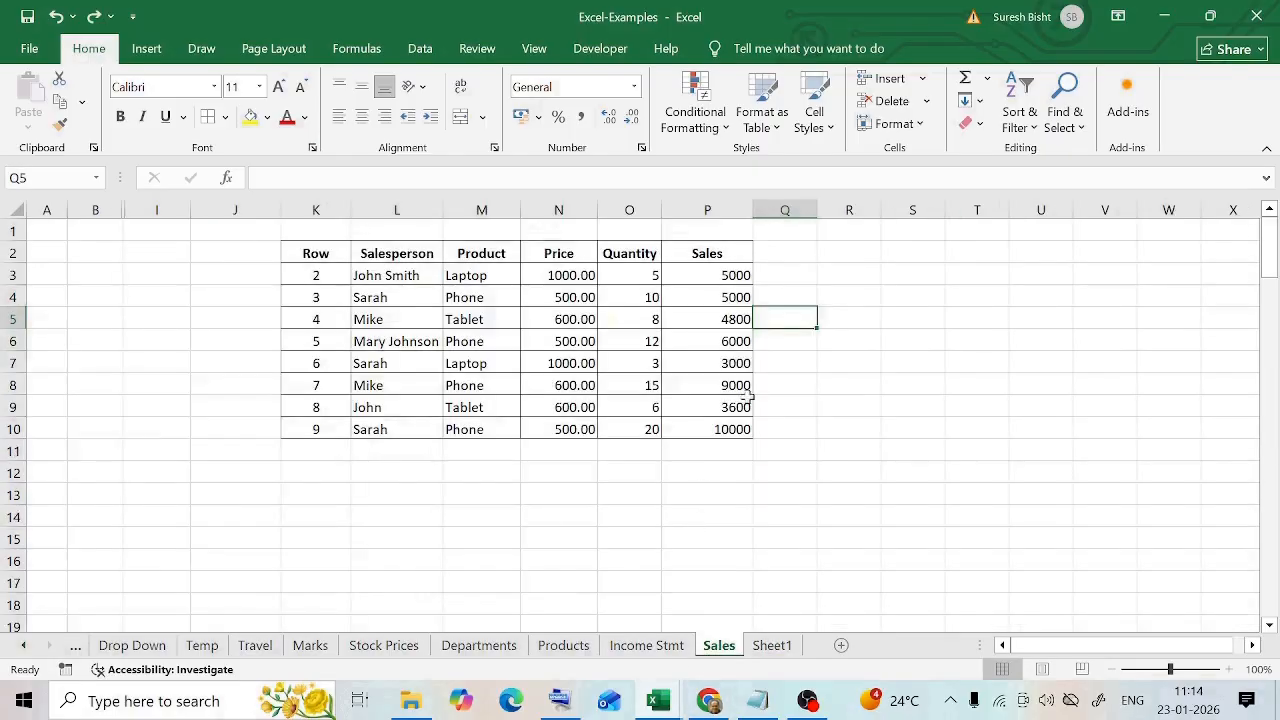
pyautogui.click(990, 430)
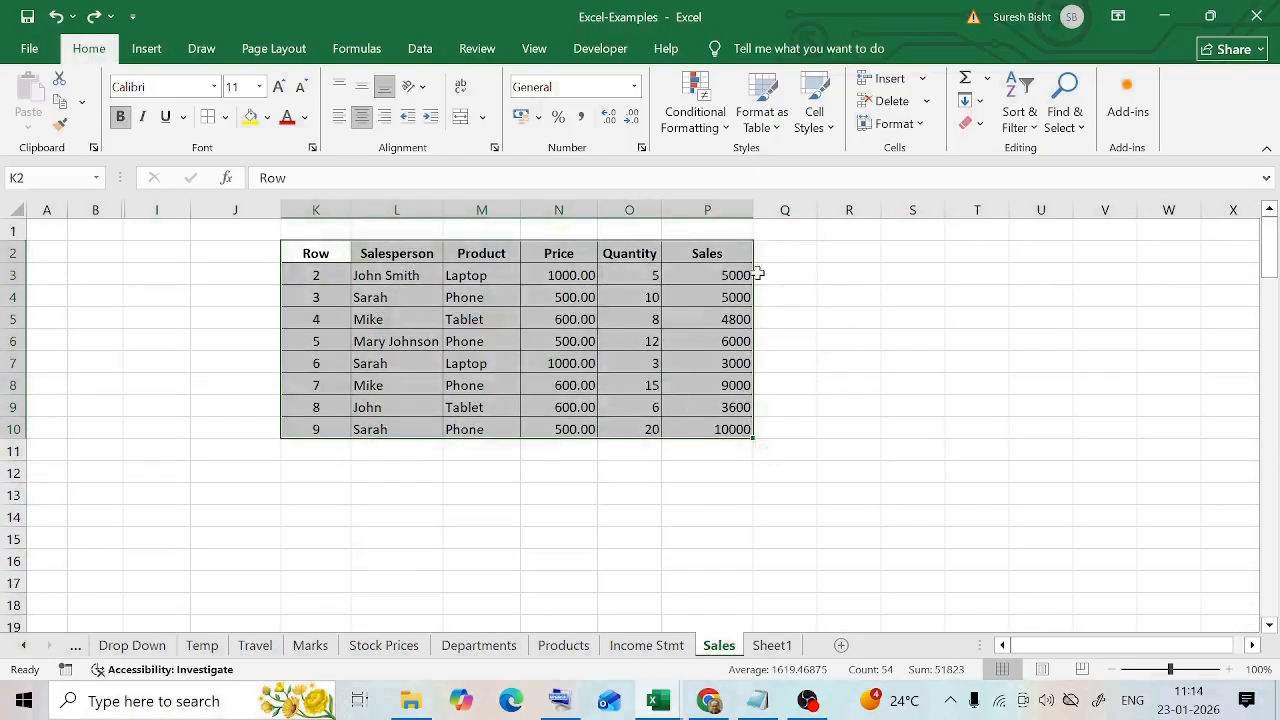
pyautogui.moveTo(754, 276); pyautogui.dragTo(738, 55)
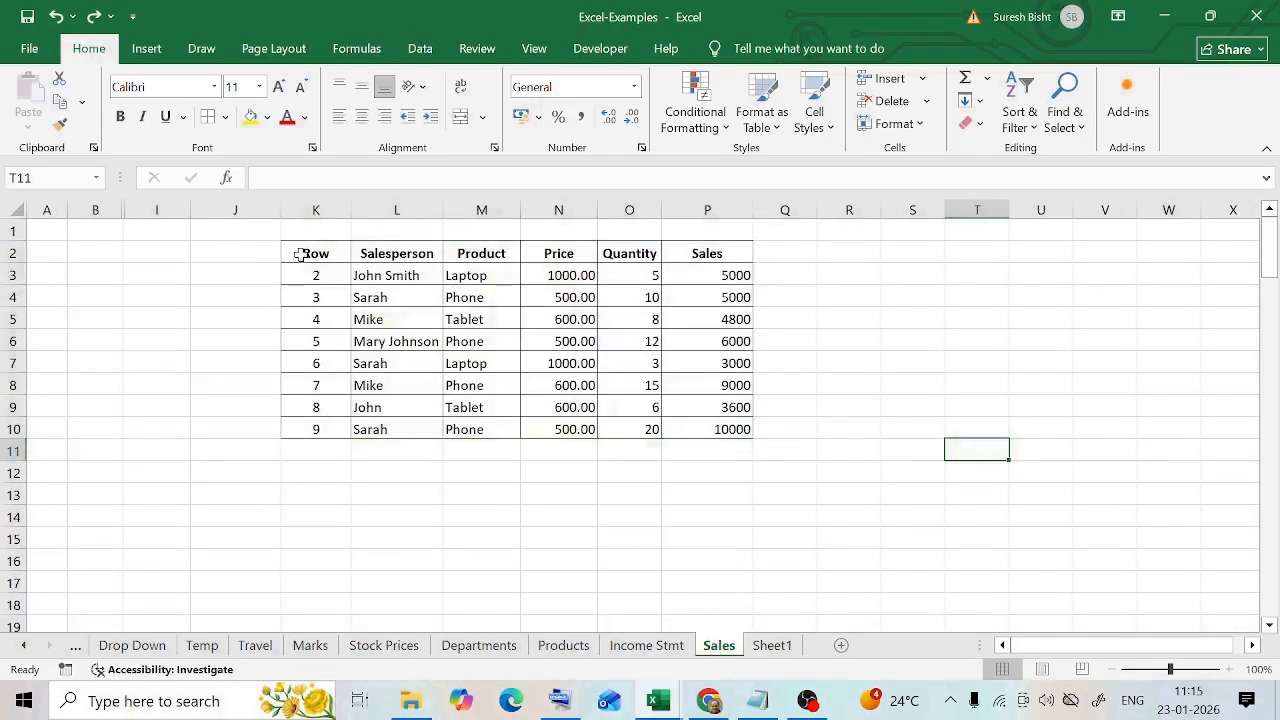
pyautogui.moveTo(300, 255); pyautogui.dragTo(711, 430)
pyautogui.click(977, 341)
# Step: Inspect the formulas behind several cells in the Sales column of the Sales worksheet
pyautogui.click(716, 280)
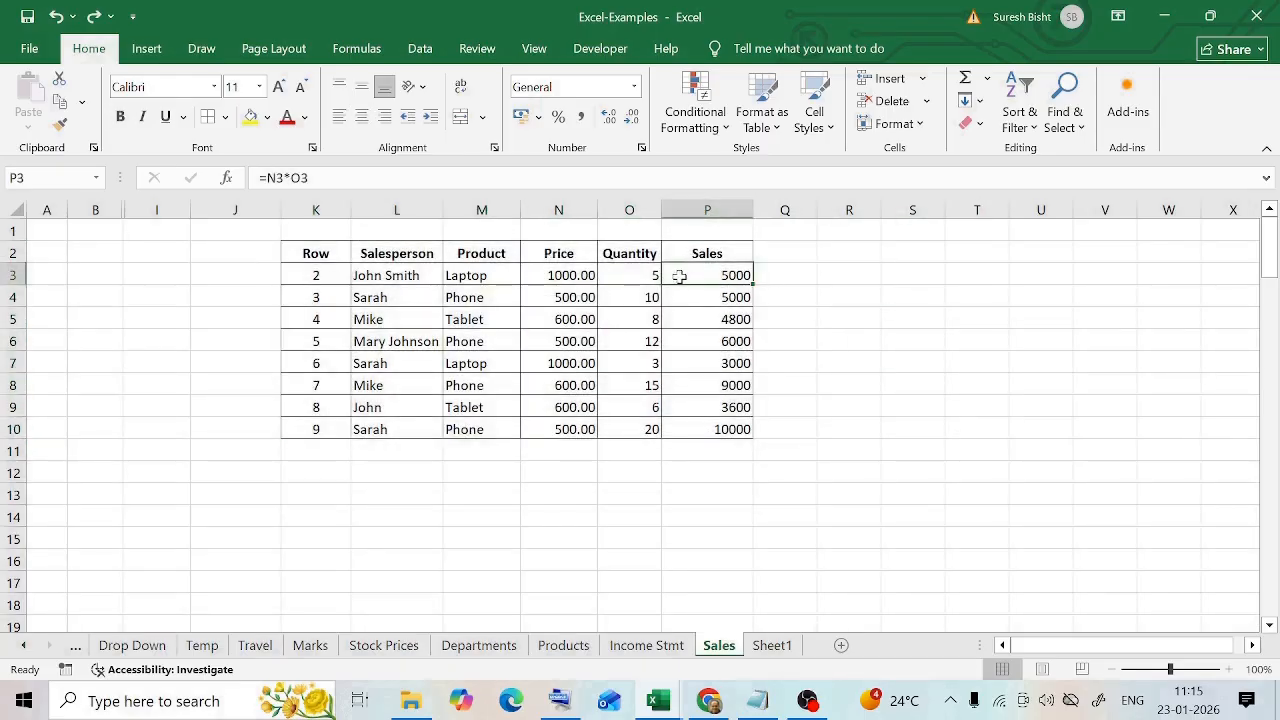
pyautogui.click(718, 316)
pyautogui.click(731, 430)
# Step: Copy the range K2:P9 from the Sales sheet into Sheet1 starting at cell E2, and widen column J slightly
pyautogui.moveTo(300, 253); pyautogui.dragTo(745, 390)
pyautogui.hotkey('ctrl', 'c')
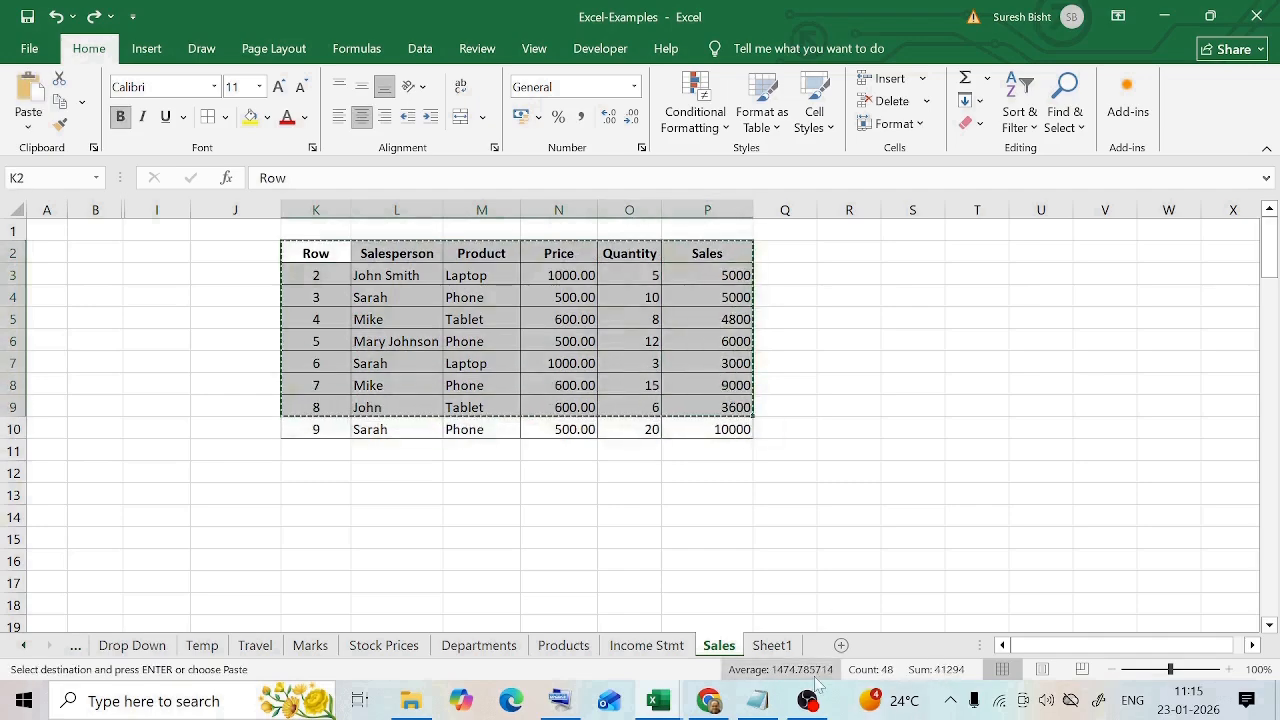
pyautogui.click(772, 645)
pyautogui.click(351, 252)
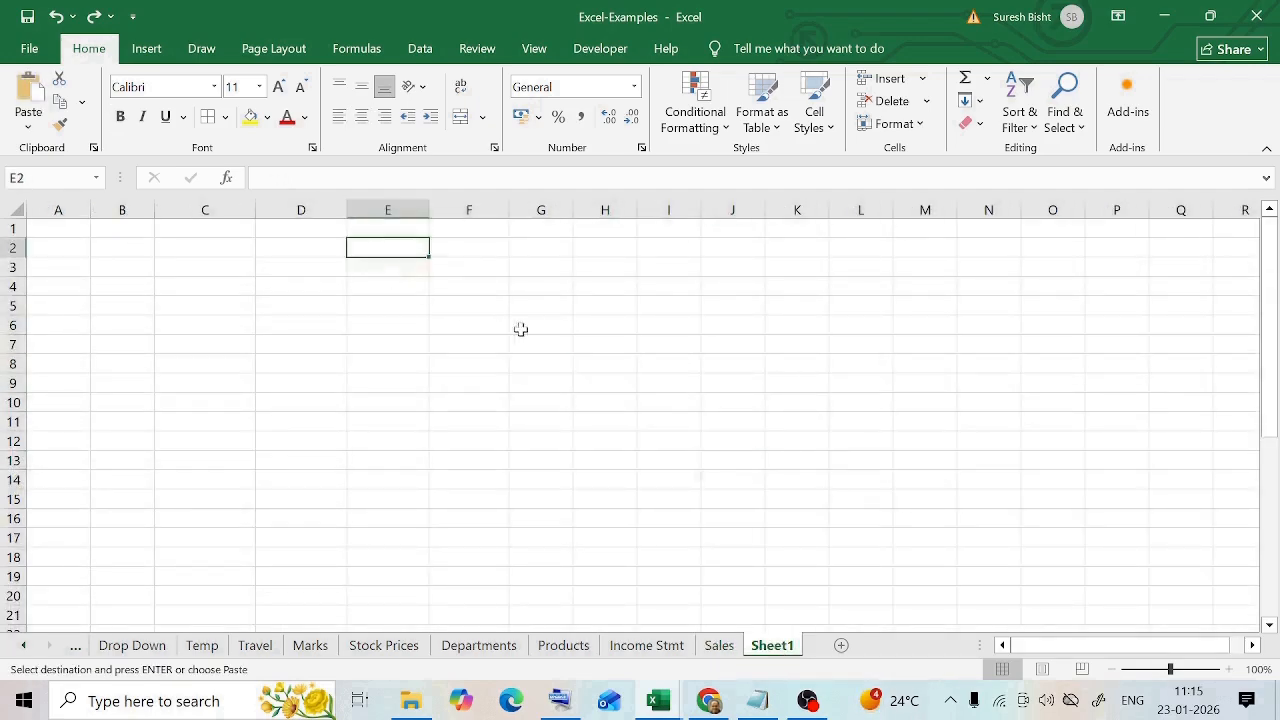
pyautogui.hotkey('ctrl', 'v')
pyautogui.click(855, 460)
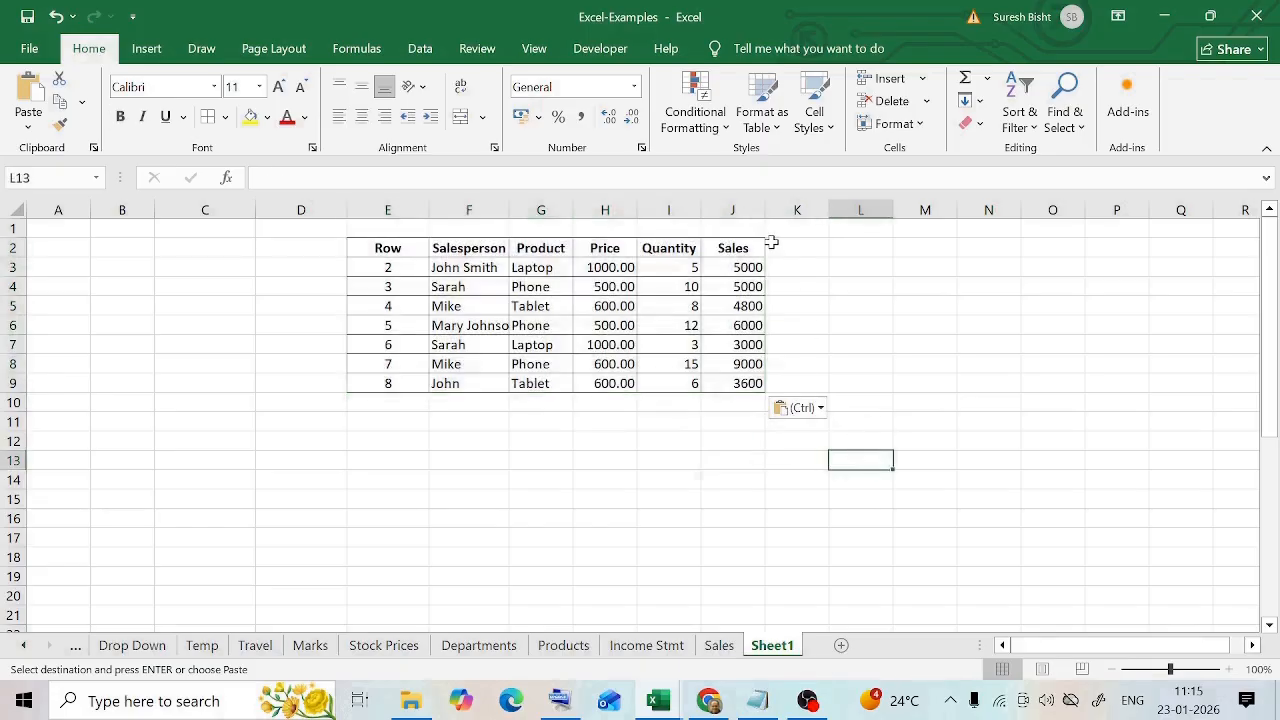
pyautogui.moveTo(764, 210); pyautogui.dragTo(773, 210)
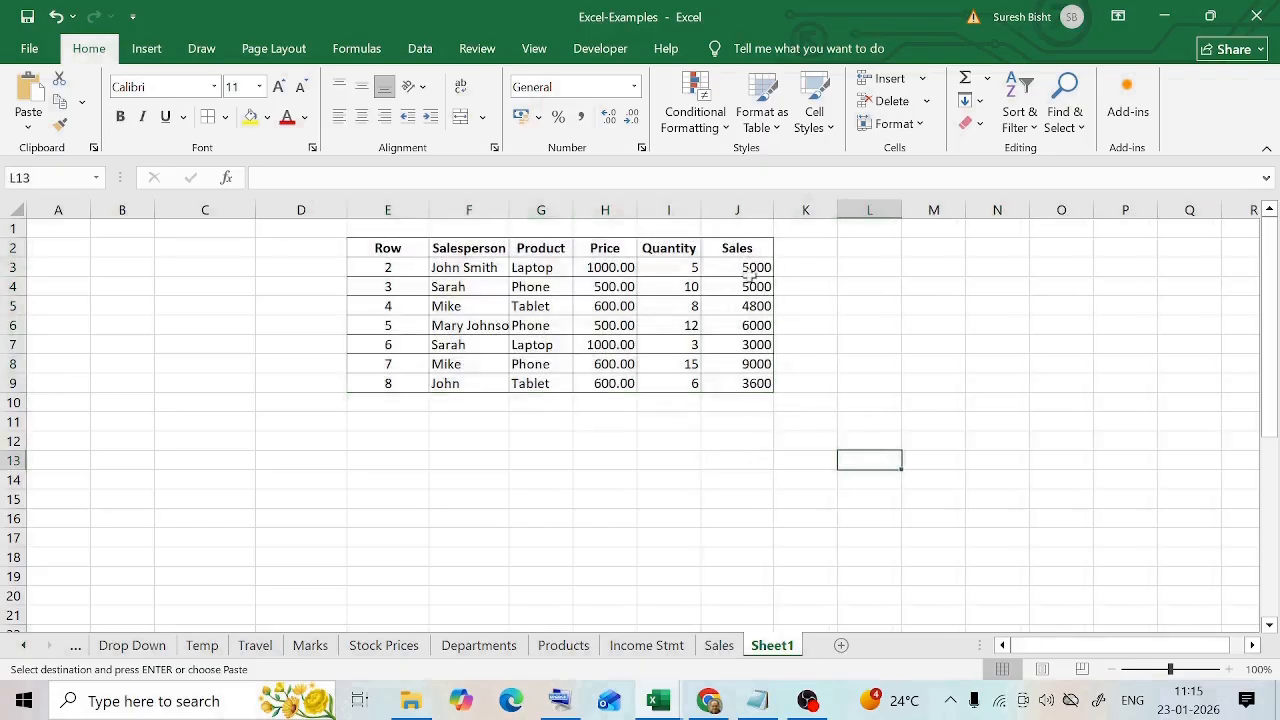
# Step: Examine the formulas in the pasted Sales column on Sheet1 to see how their cell references adapt
pyautogui.click(746, 267)
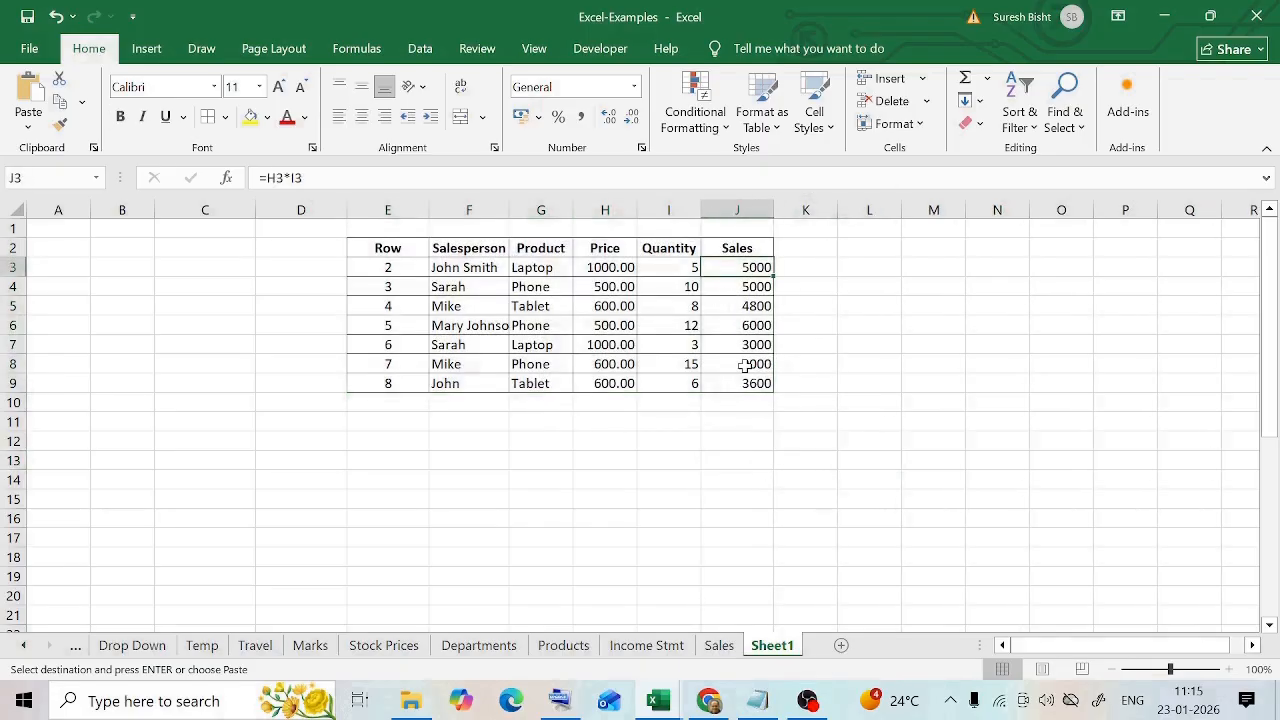
pyautogui.click(708, 304)
pyautogui.click(737, 360)
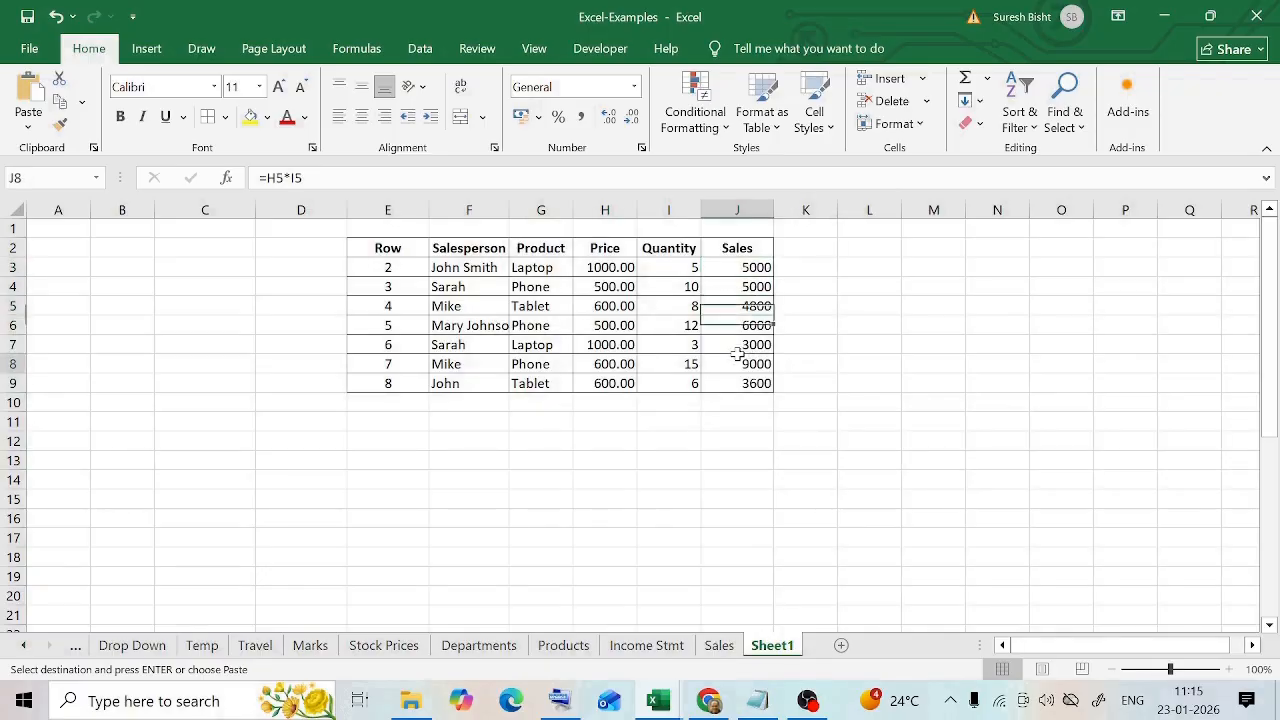
pyautogui.click(734, 273)
pyautogui.press('Down')
pyautogui.press('Down')
pyautogui.press('Down')
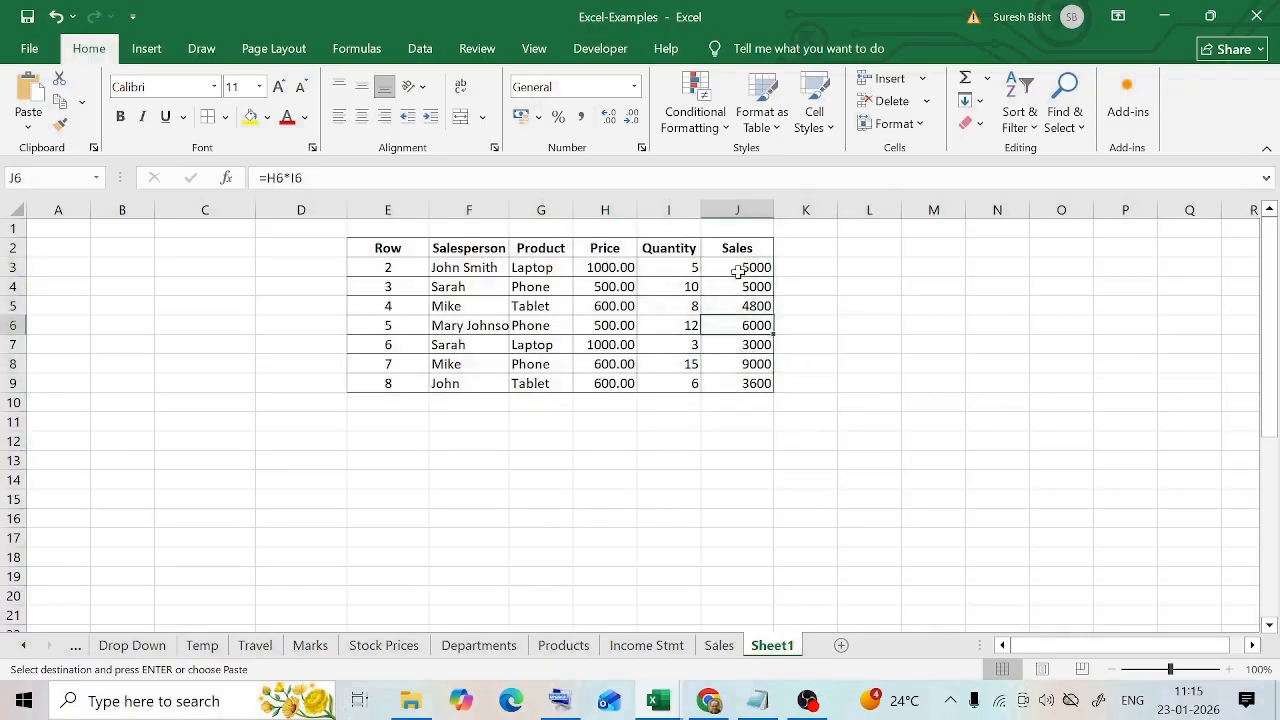
# Step: Inspect the first Sales formula on Sheet1 and the Sales sheet, plus the product, price and quantity cells in the Sales sheet table
pyautogui.click(737, 268)
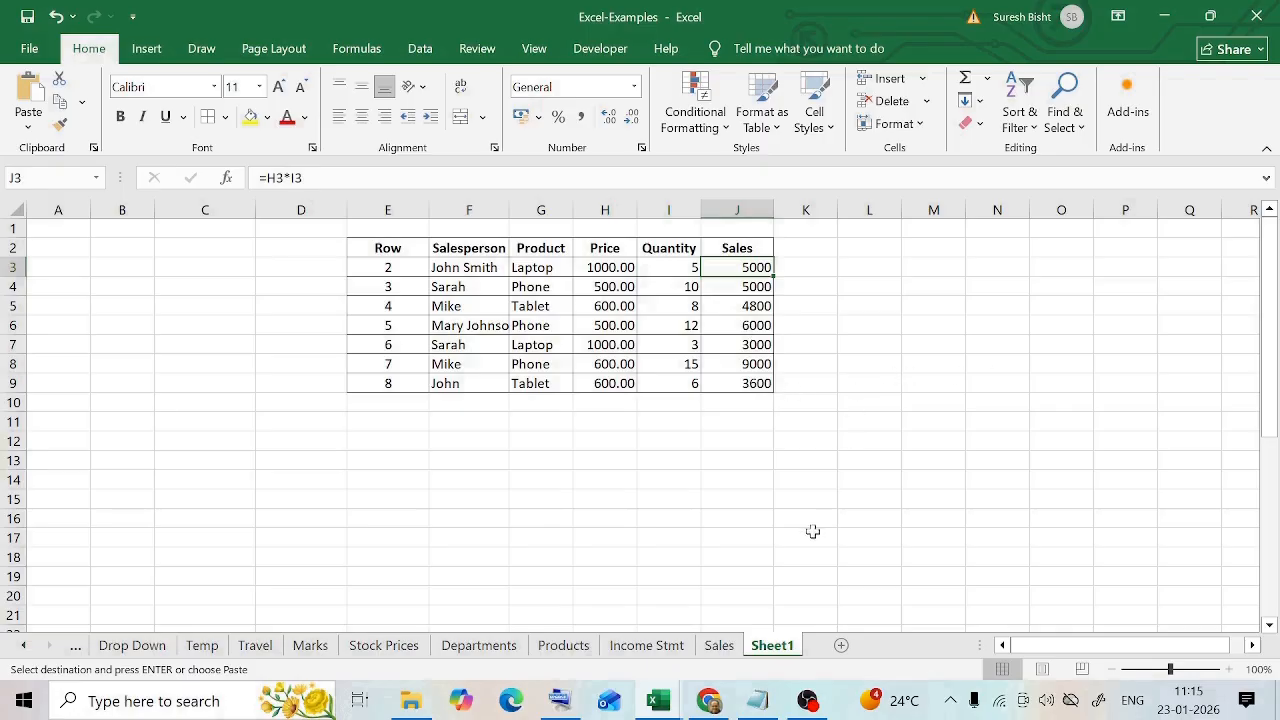
pyautogui.click(718, 645)
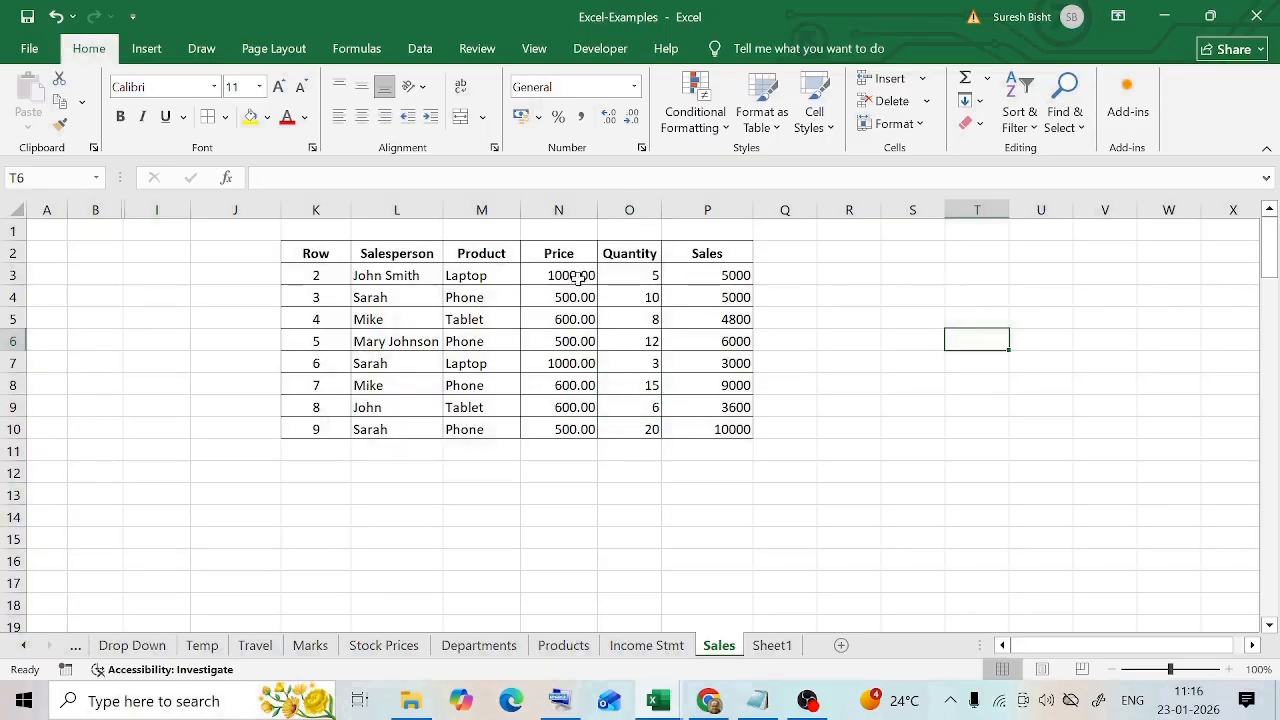
pyautogui.click(712, 273)
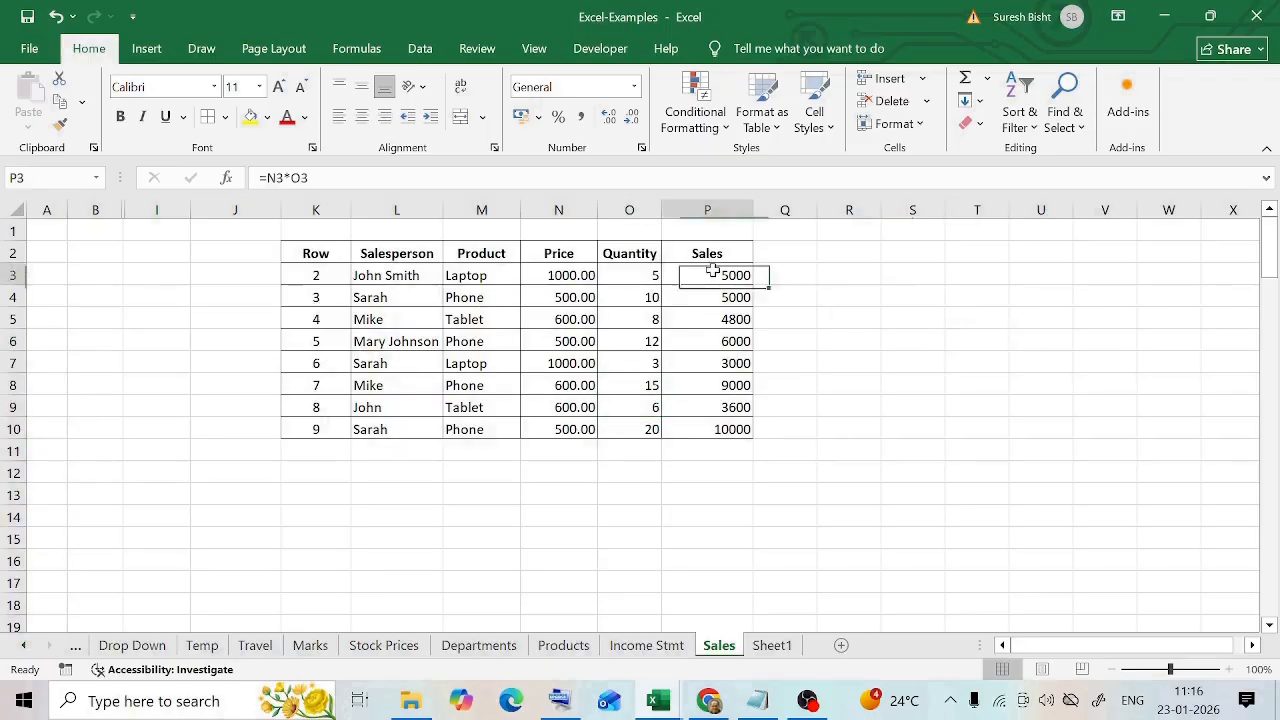
pyautogui.click(562, 276)
pyautogui.click(632, 274)
pyautogui.click(564, 275)
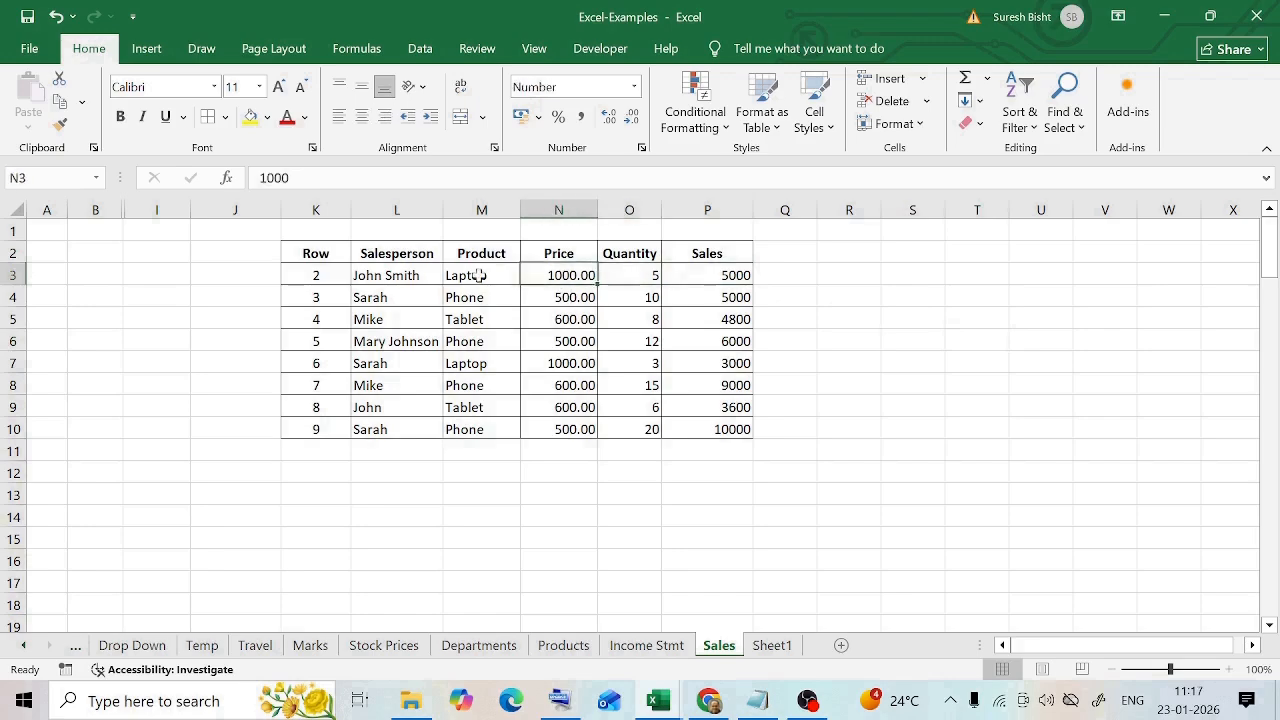
pyautogui.click(491, 275)
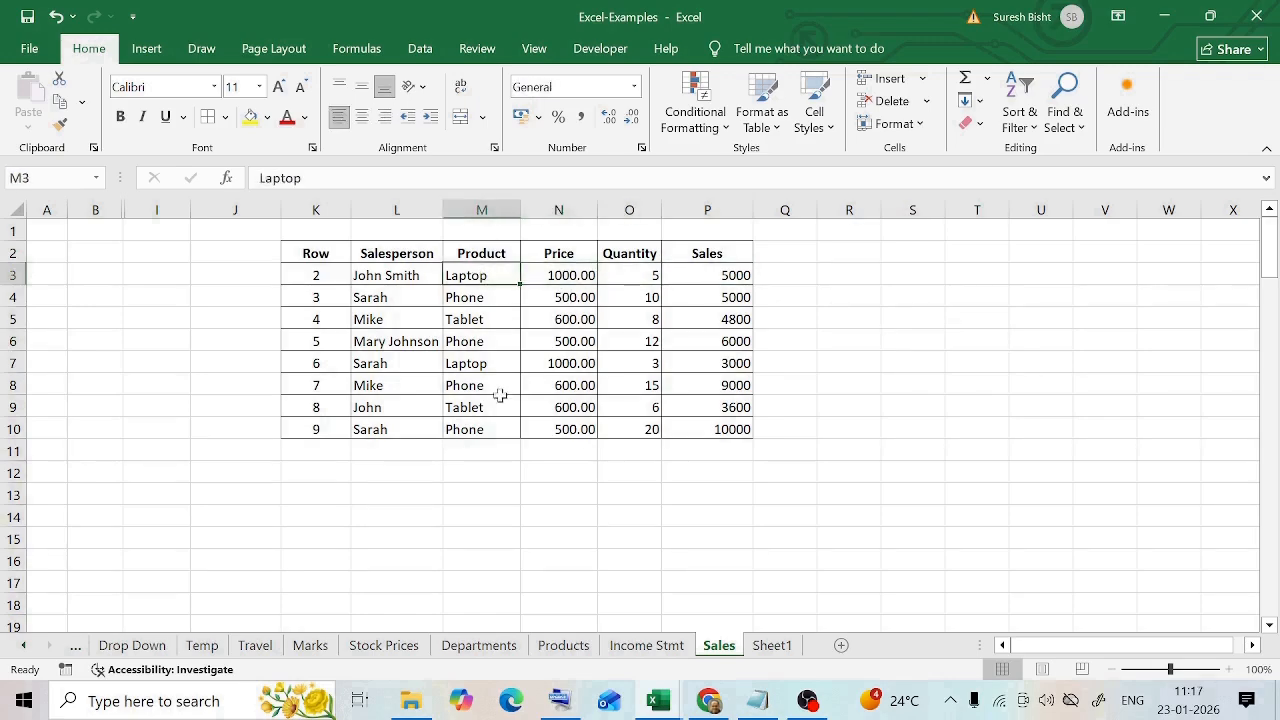
pyautogui.click(476, 390)
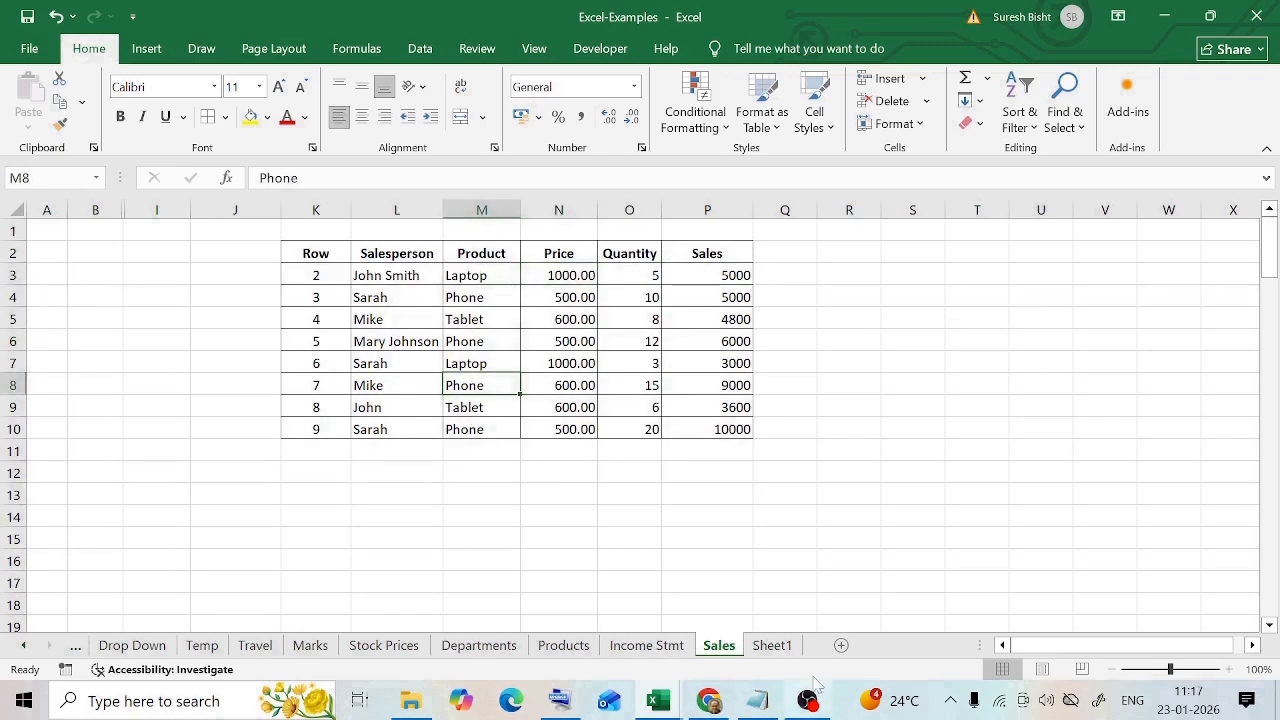
# Step: Review the Product and Price table in F2:G5 on Sheet1, including the Laptop price cell
pyautogui.click(772, 645)
pyautogui.click(548, 418)
pyautogui.click(540, 270)
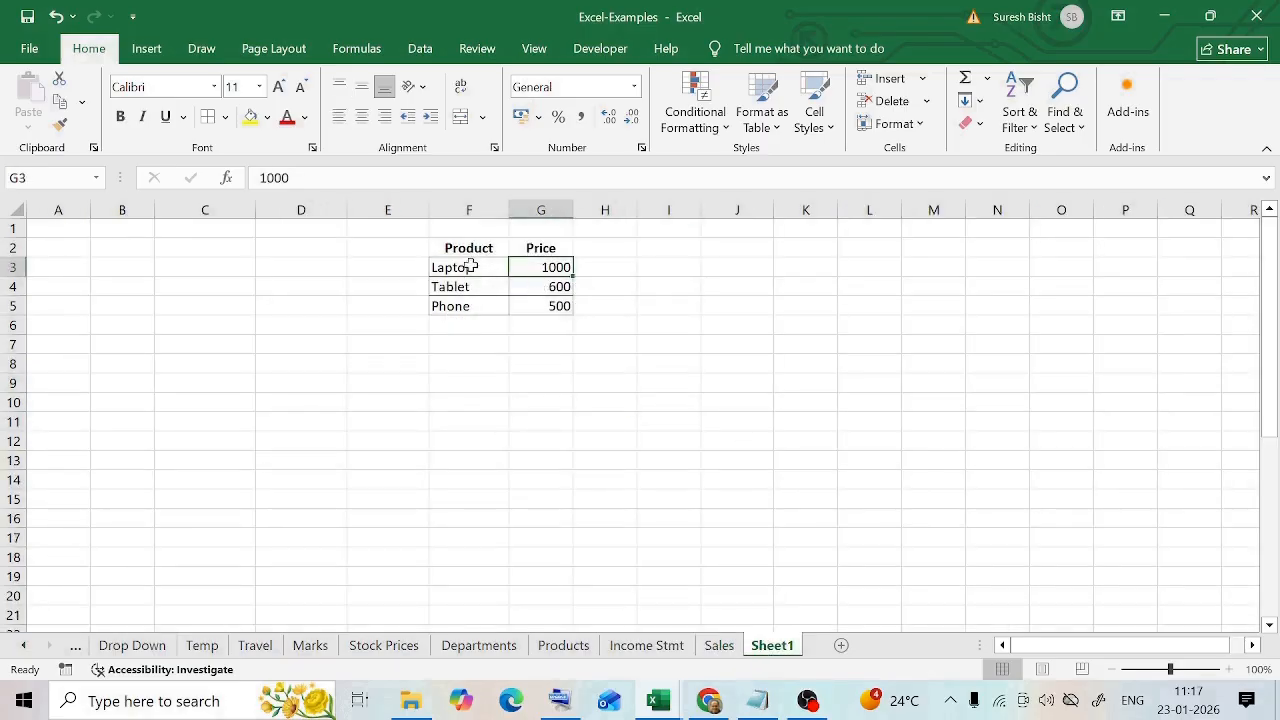
pyautogui.moveTo(443, 244); pyautogui.dragTo(554, 309)
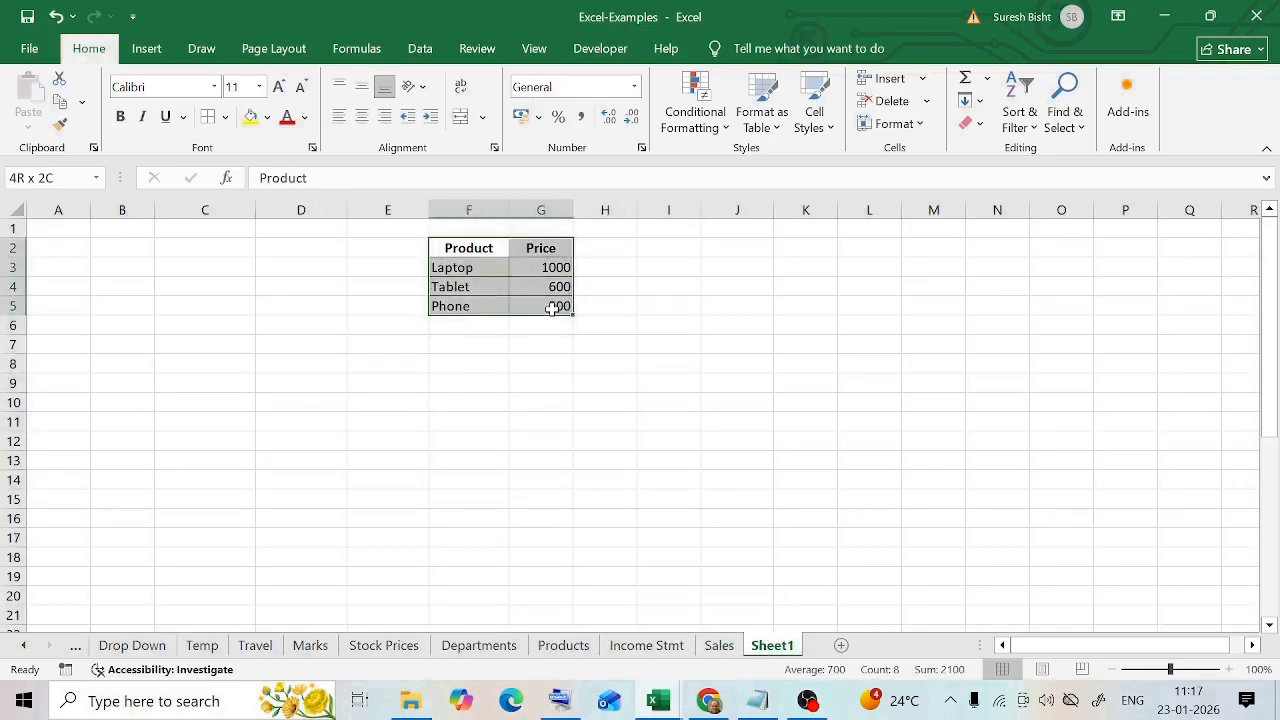
pyautogui.click(668, 309)
pyautogui.click(530, 269)
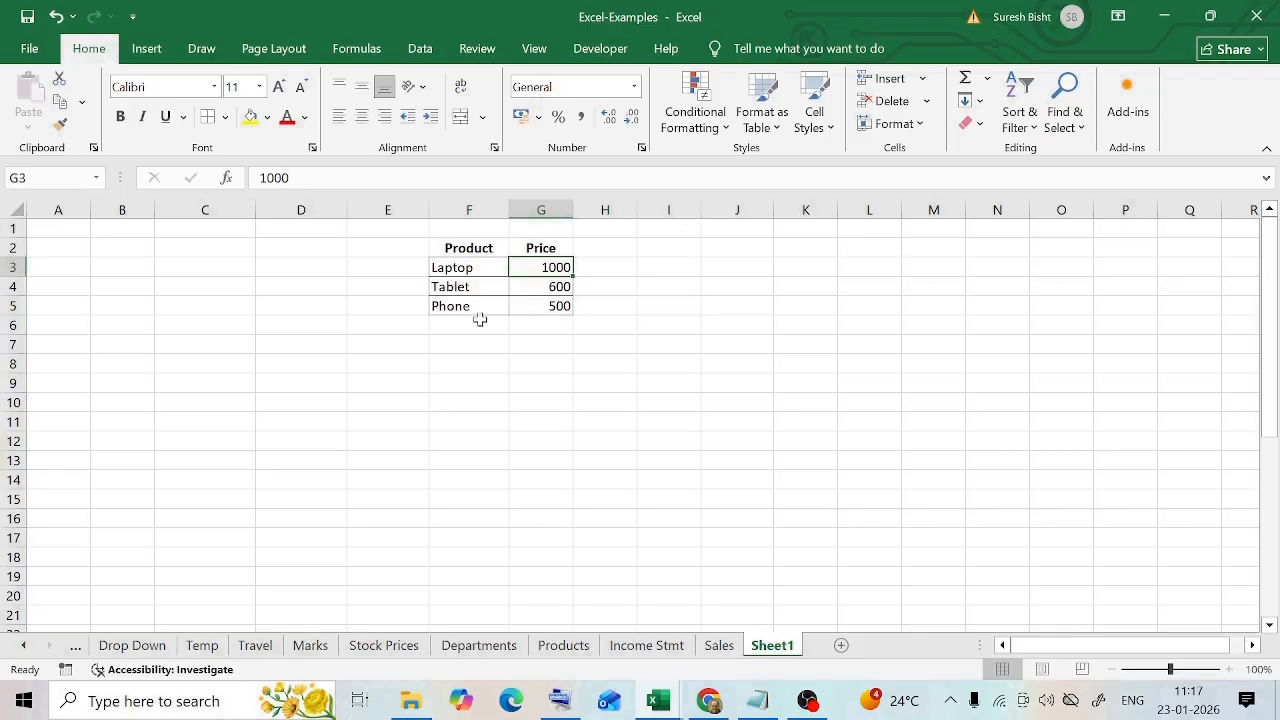
# Step: Replace the Laptop price in N3 on the Sales sheet with the cross-sheet reference =Sheet1!G3
pyautogui.click(719, 645)
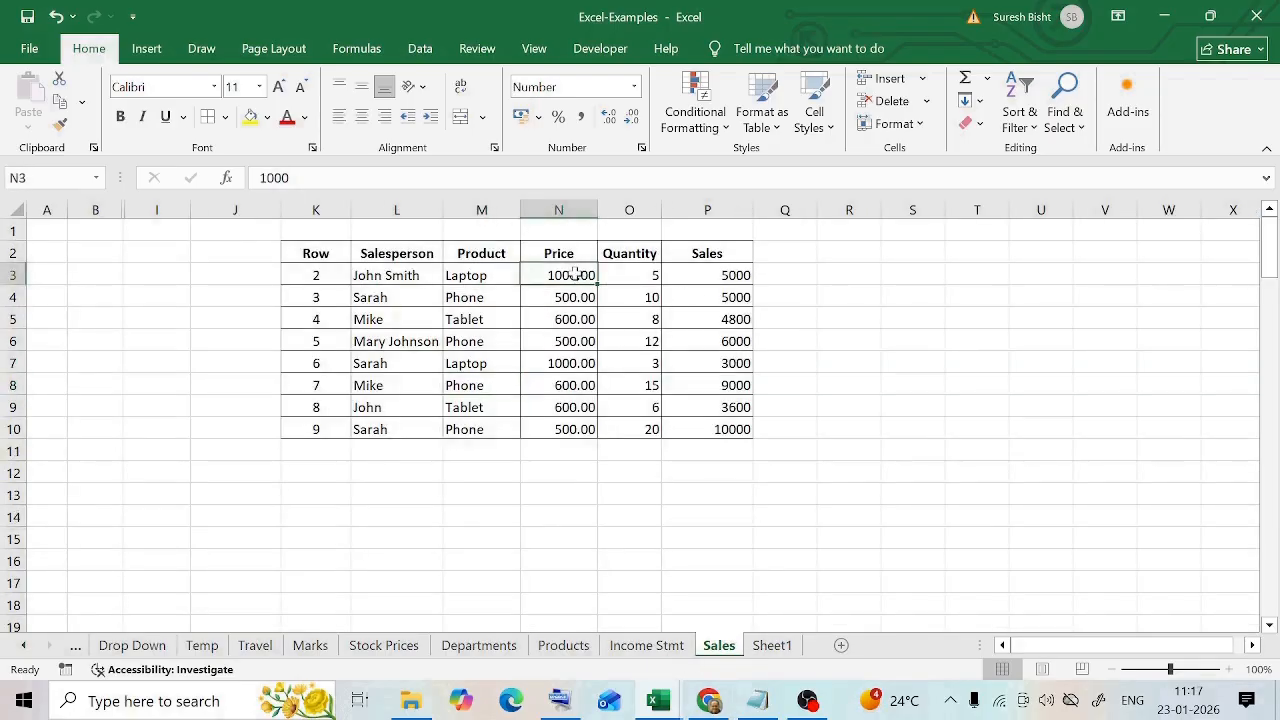
pyautogui.doubleClick(575, 273)
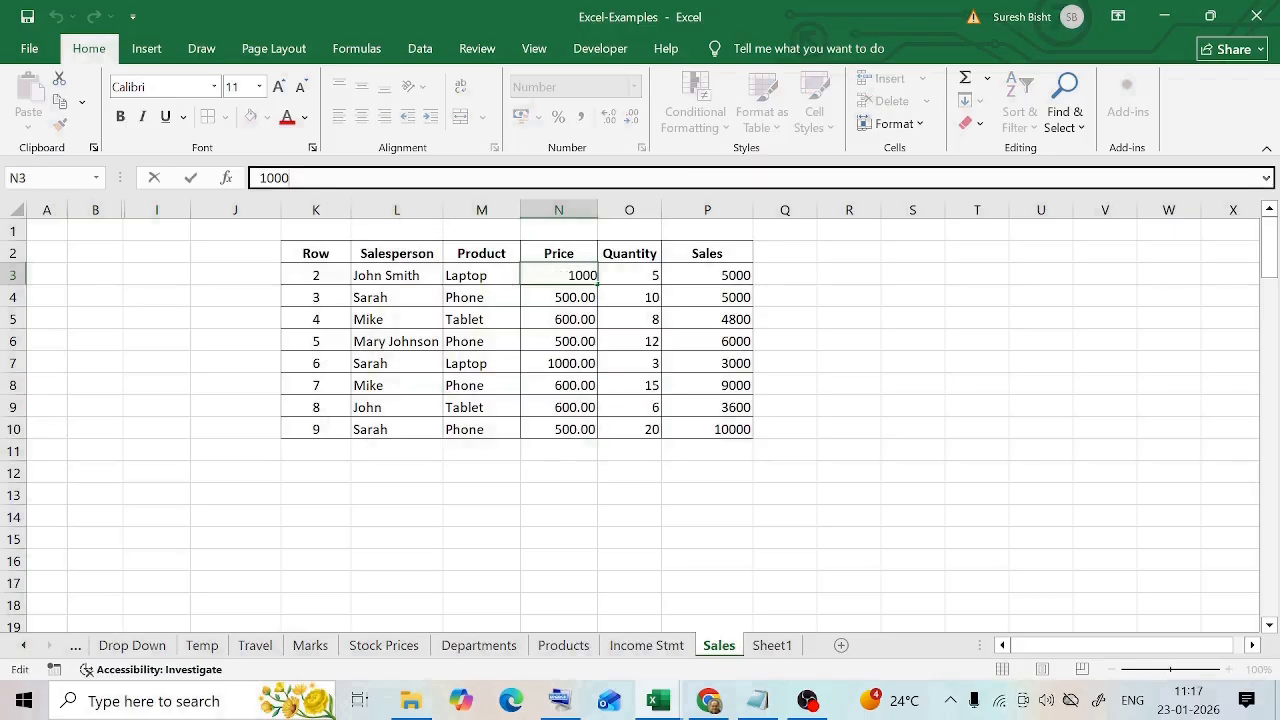
pyautogui.press('BackSpace')
pyautogui.press('BackSpace')
pyautogui.press('BackSpace')
pyautogui.press('BackSpace')
pyautogui.write('=')
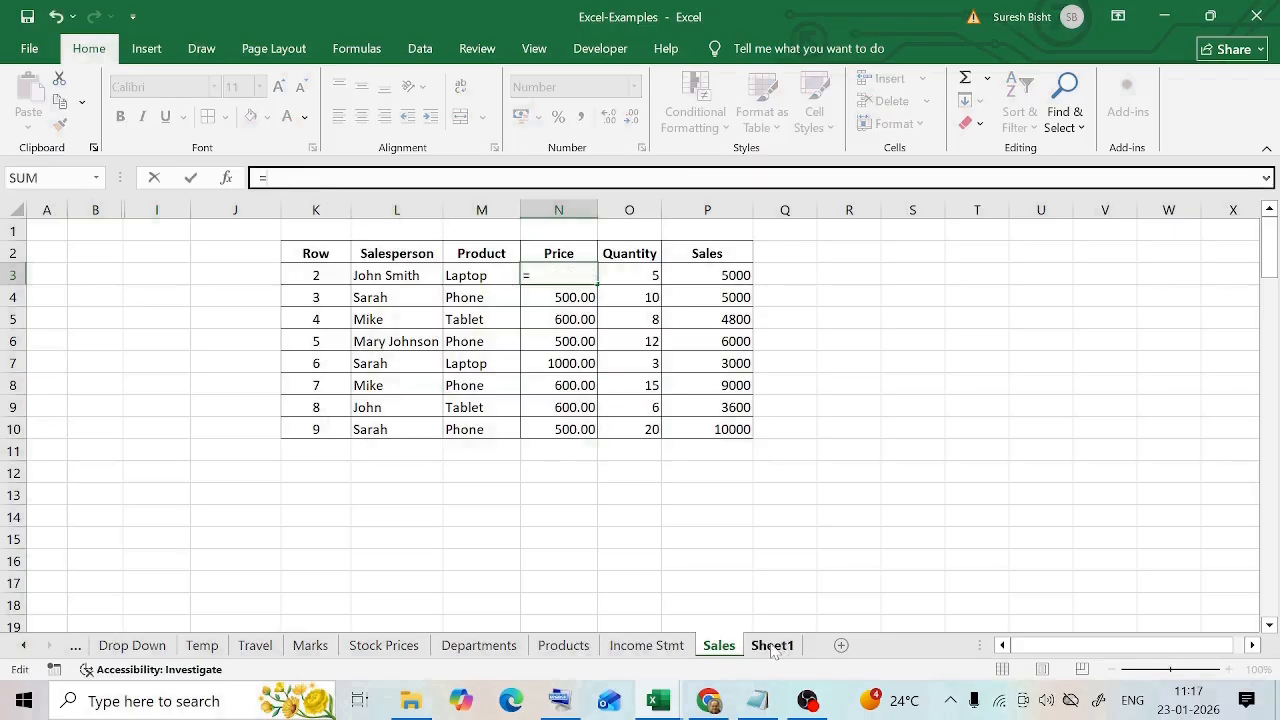
pyautogui.click(772, 645)
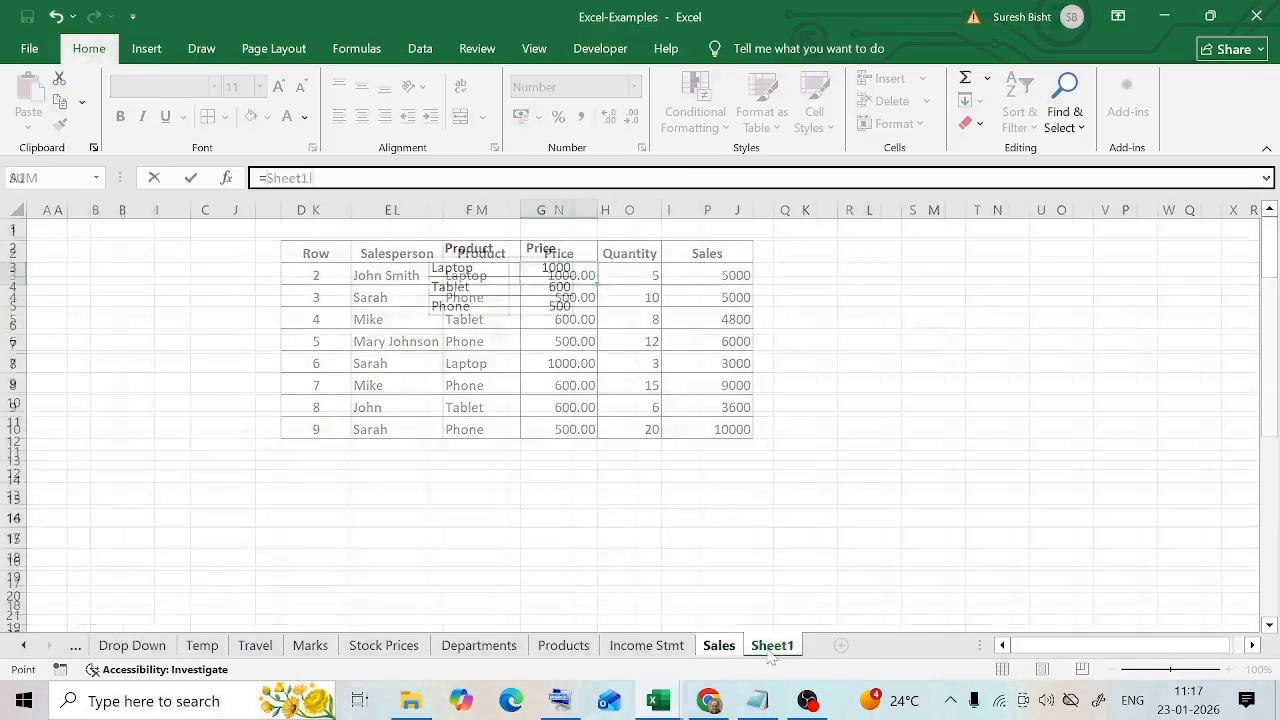
pyautogui.click(548, 267)
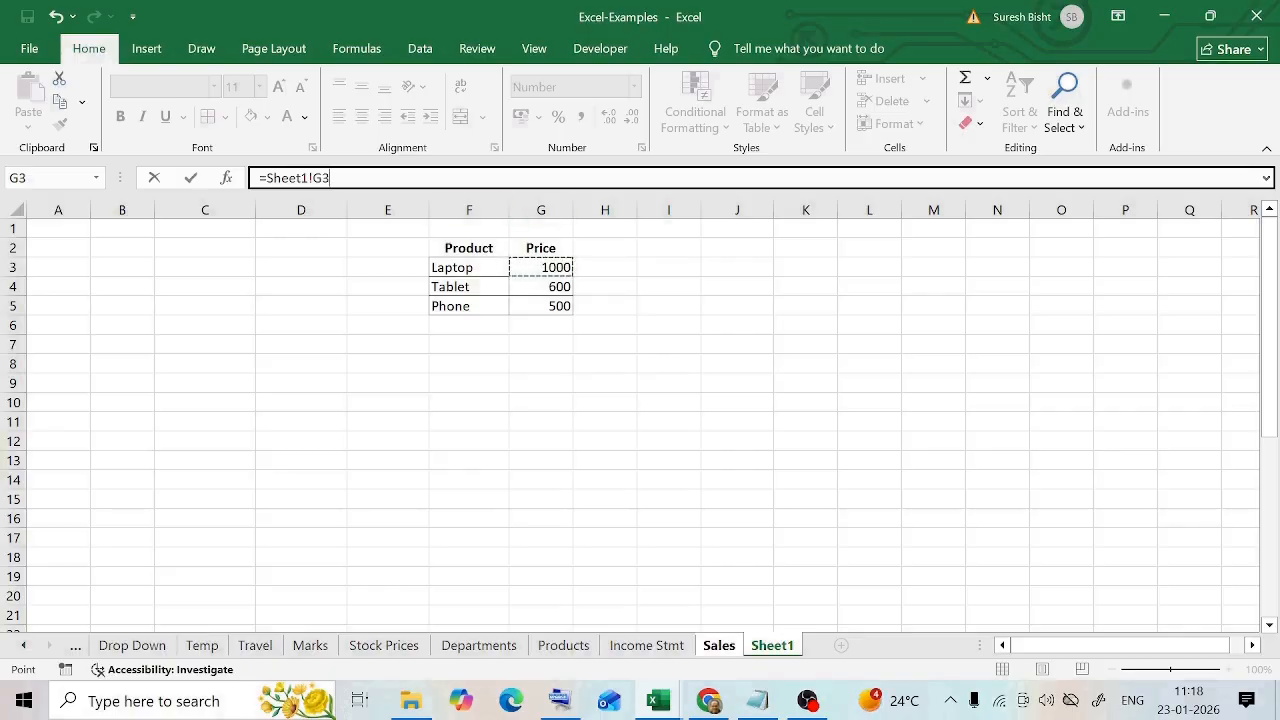
pyautogui.press('Return')
# Step: Examine the cross-sheet formula in N3 on the Sales sheet and compare it with its source price on Sheet1
pyautogui.click(584, 278)
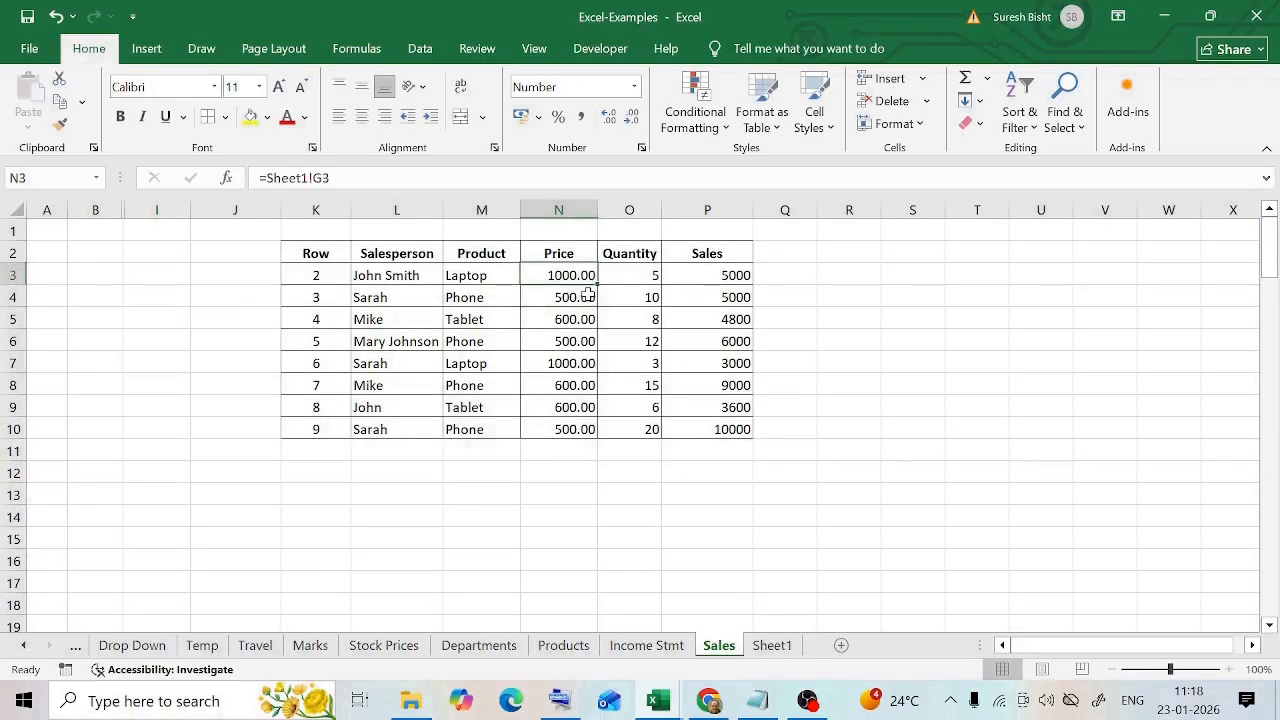
pyautogui.click(778, 648)
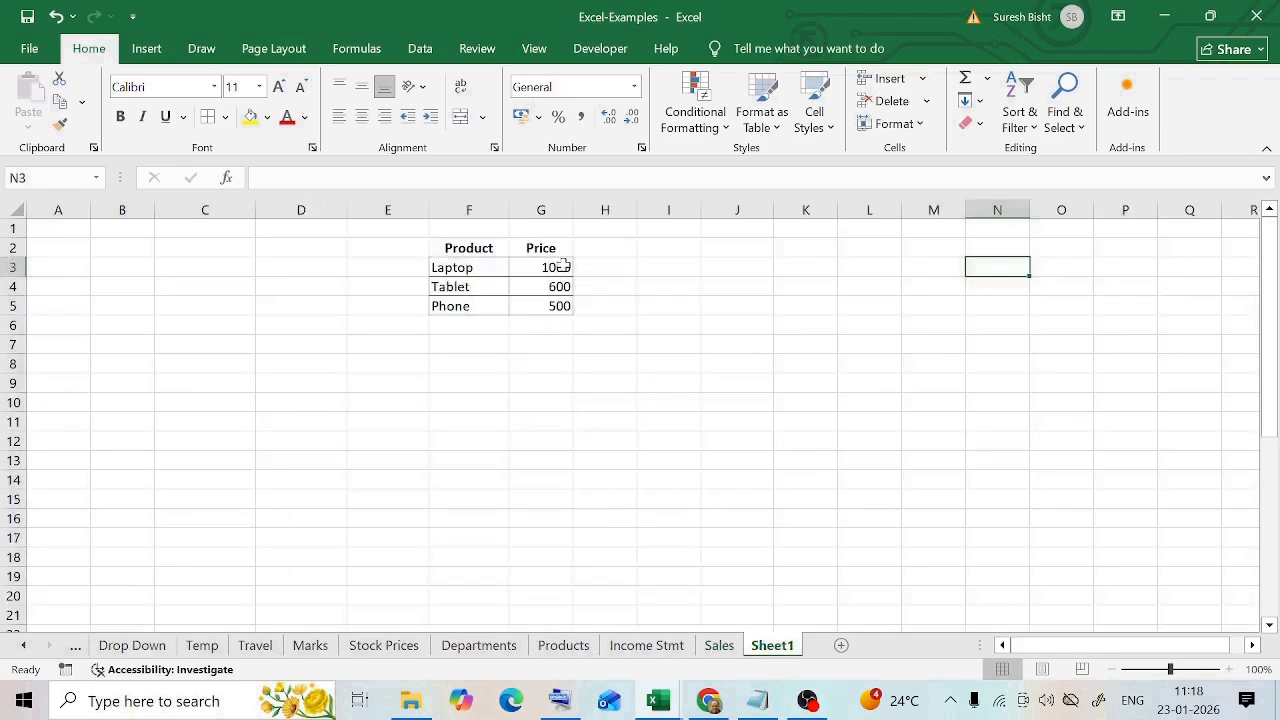
pyautogui.click(719, 645)
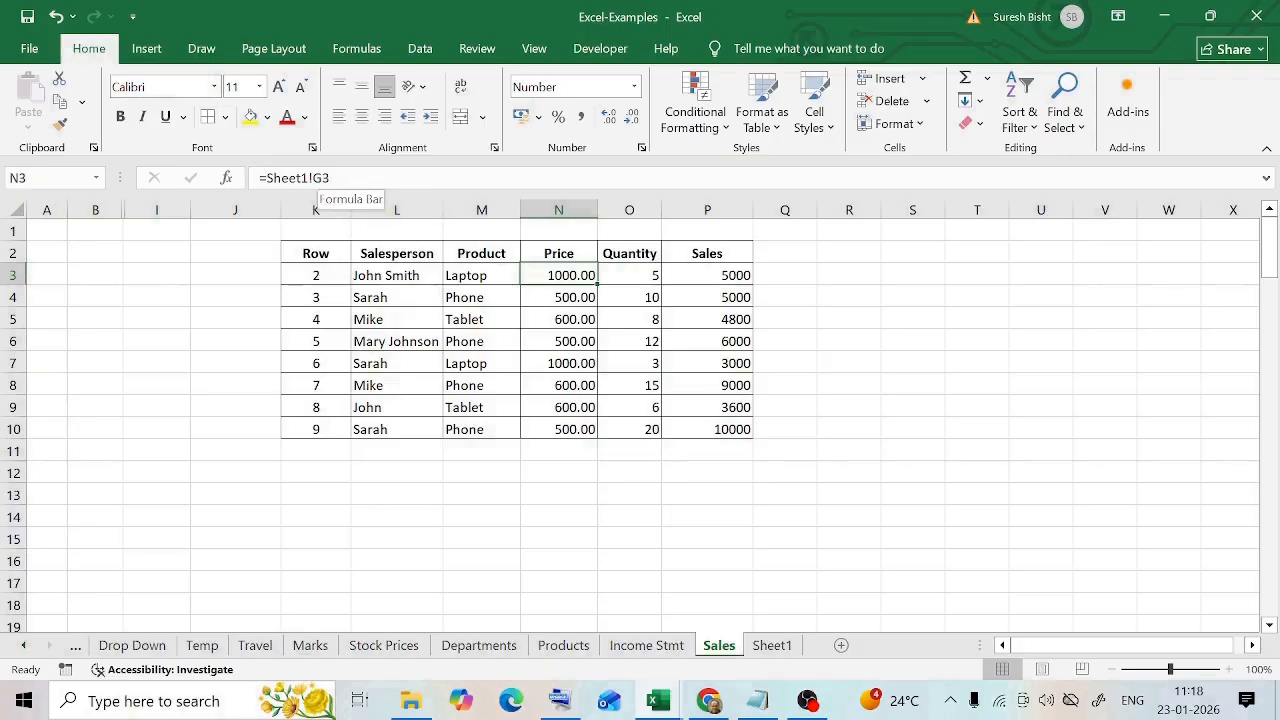
pyautogui.click(335, 178)
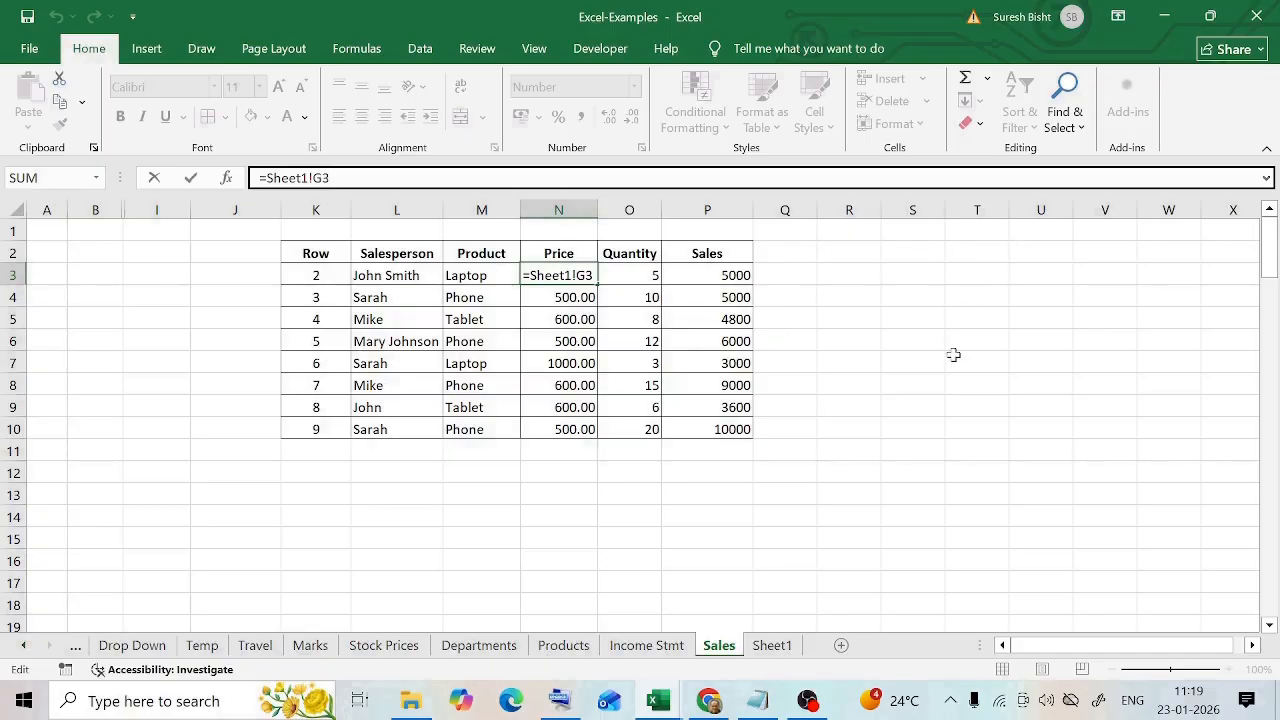
pyautogui.press('Escape')
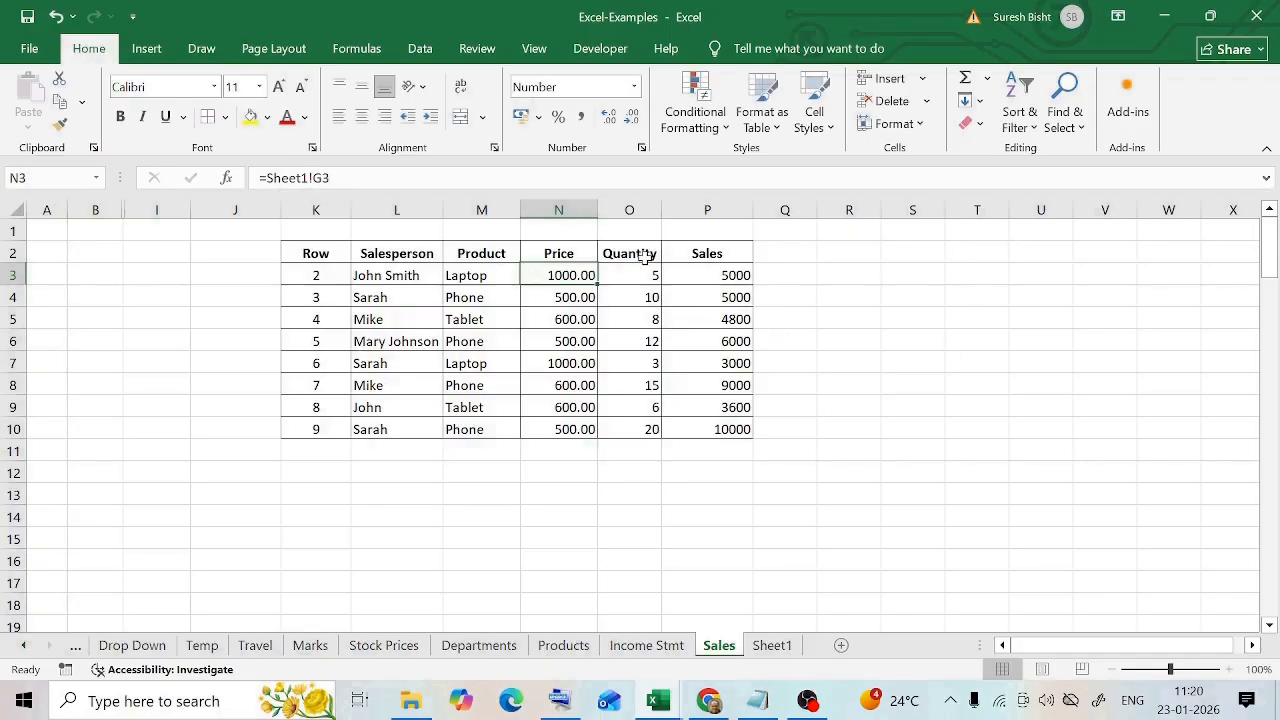